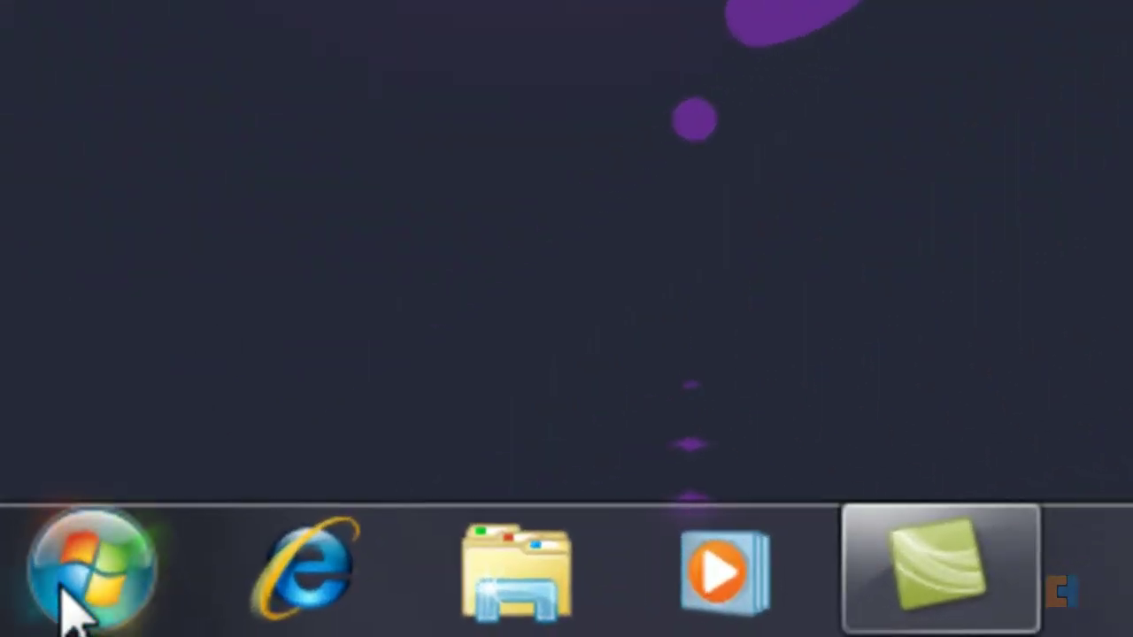
Step: Open the User Accounts page for your administrator account from the Start menu picture
click(22, 621)
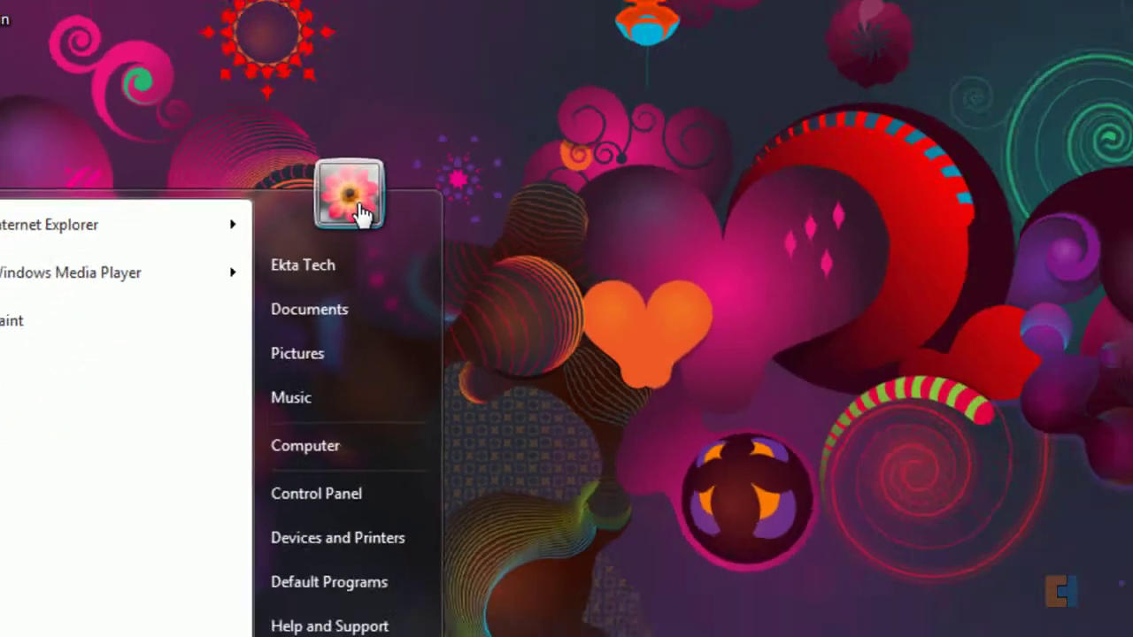
click(553, 221)
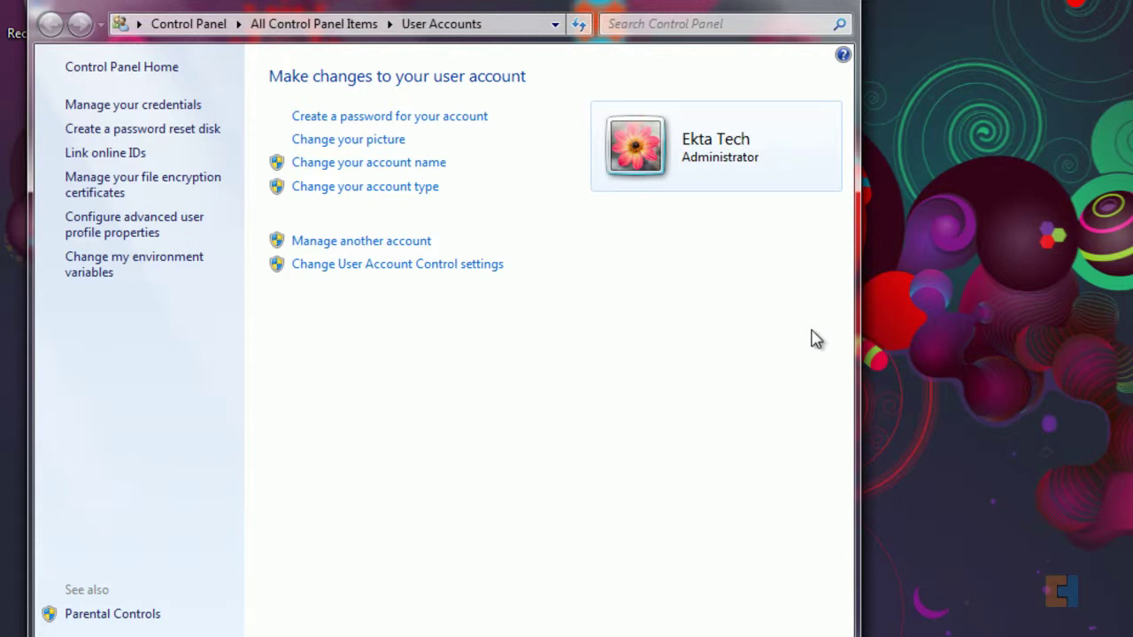
Step: Create a password for the administrator account, entering and confirming it
click(430, 119)
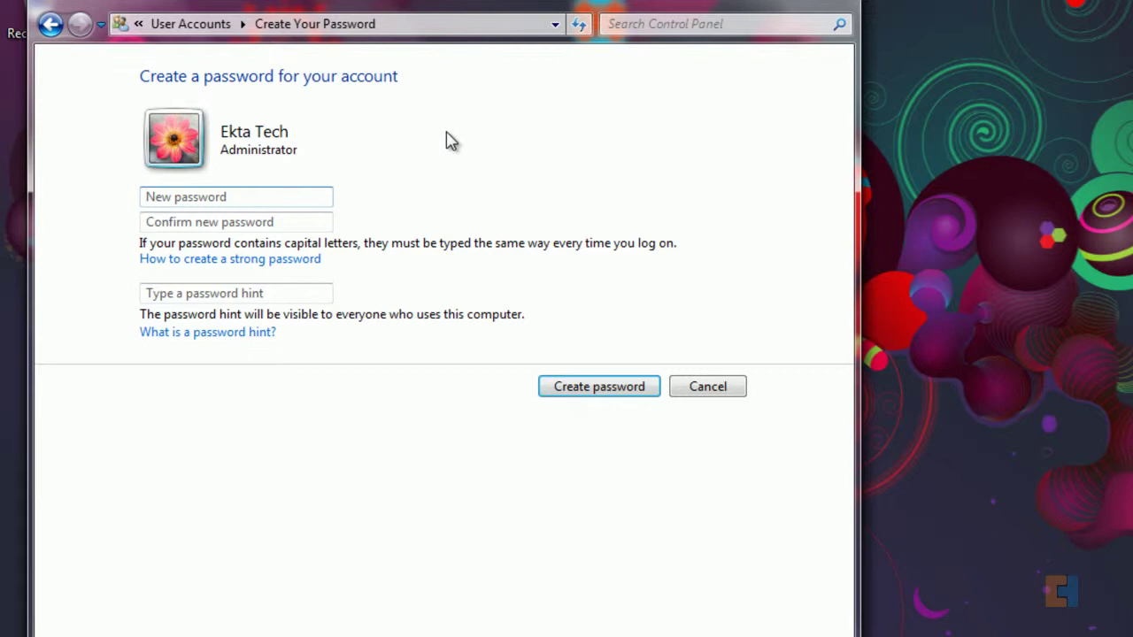
text(123)
key(Tab)
text(123)
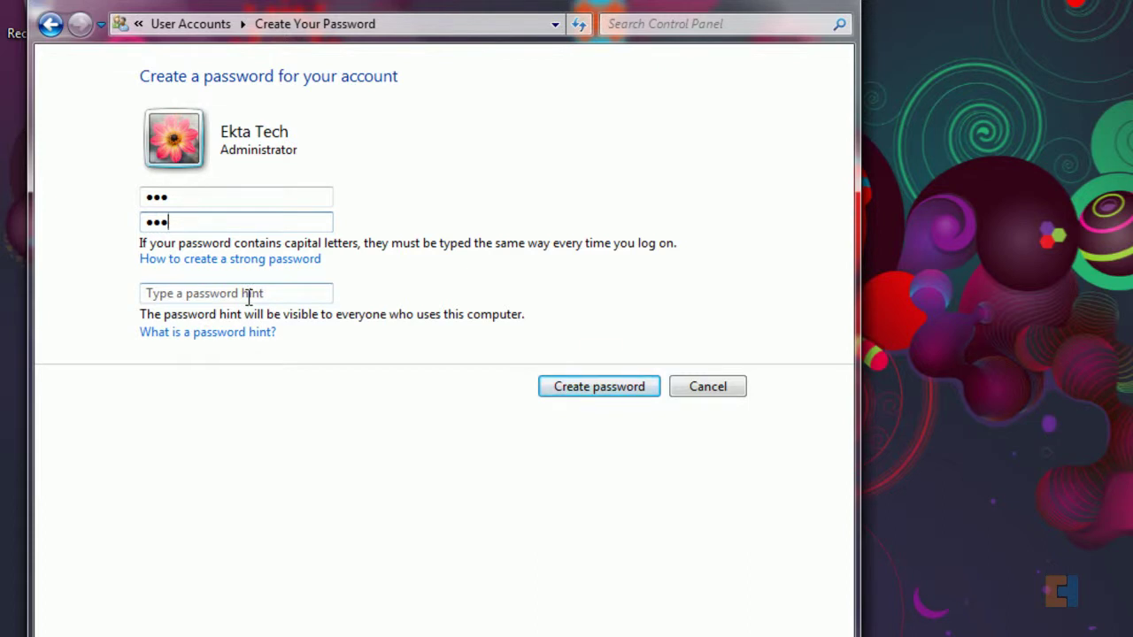
click(639, 387)
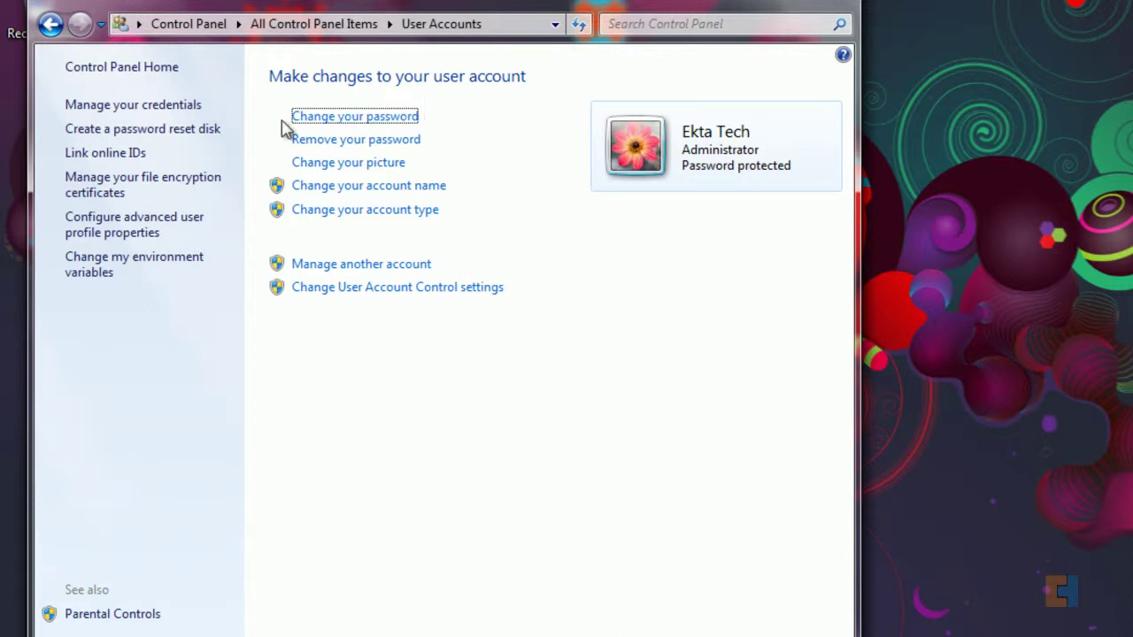
click(364, 118)
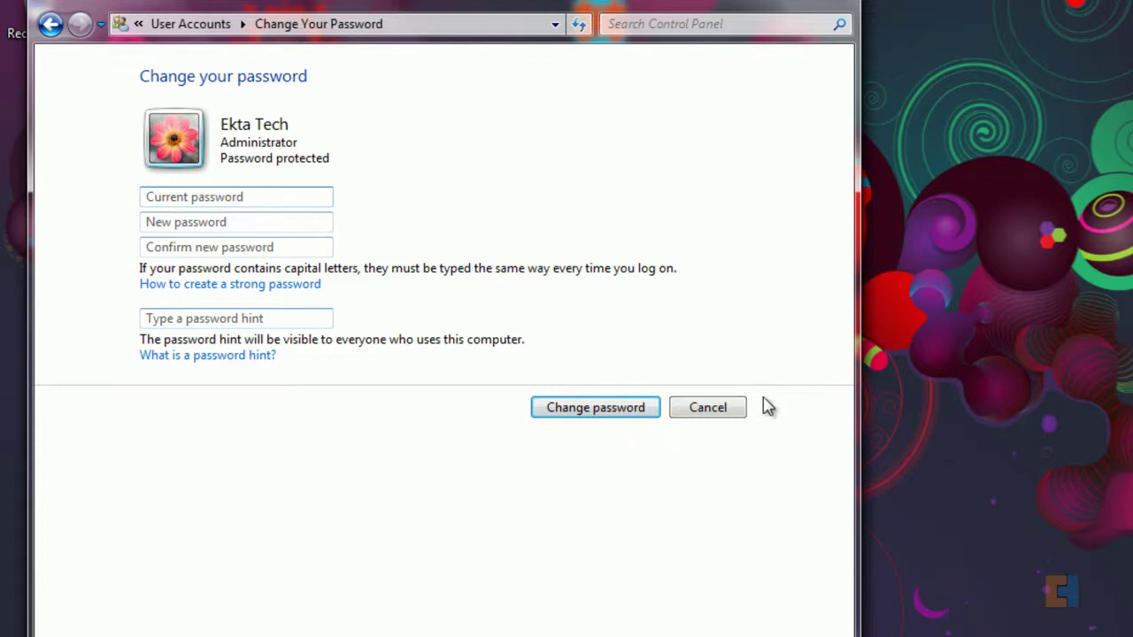
click(724, 413)
click(335, 141)
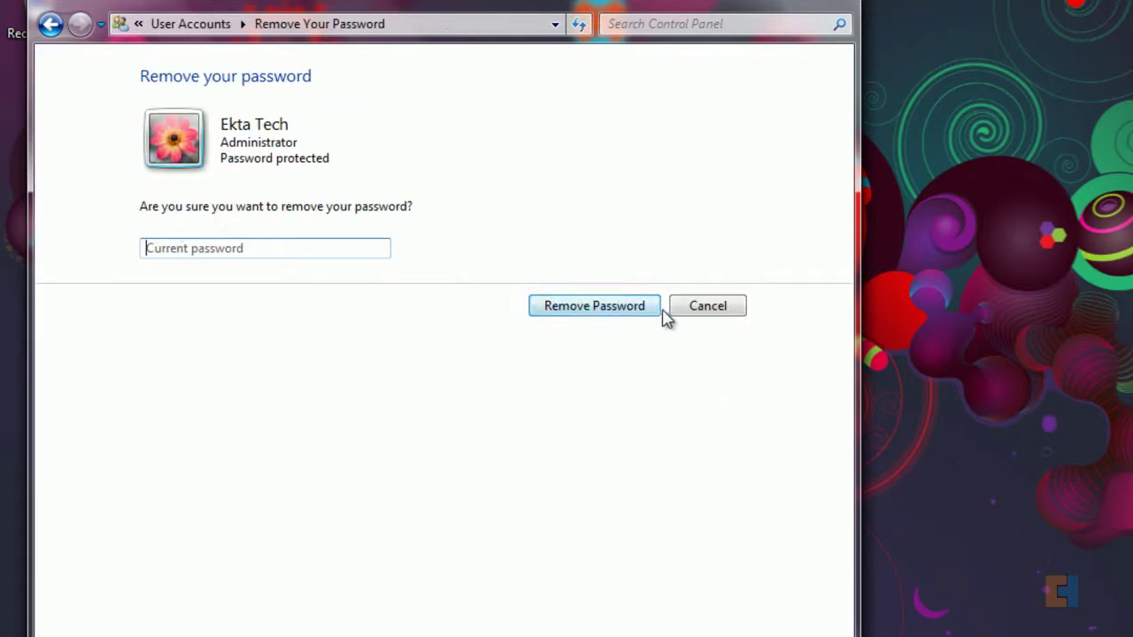
click(715, 318)
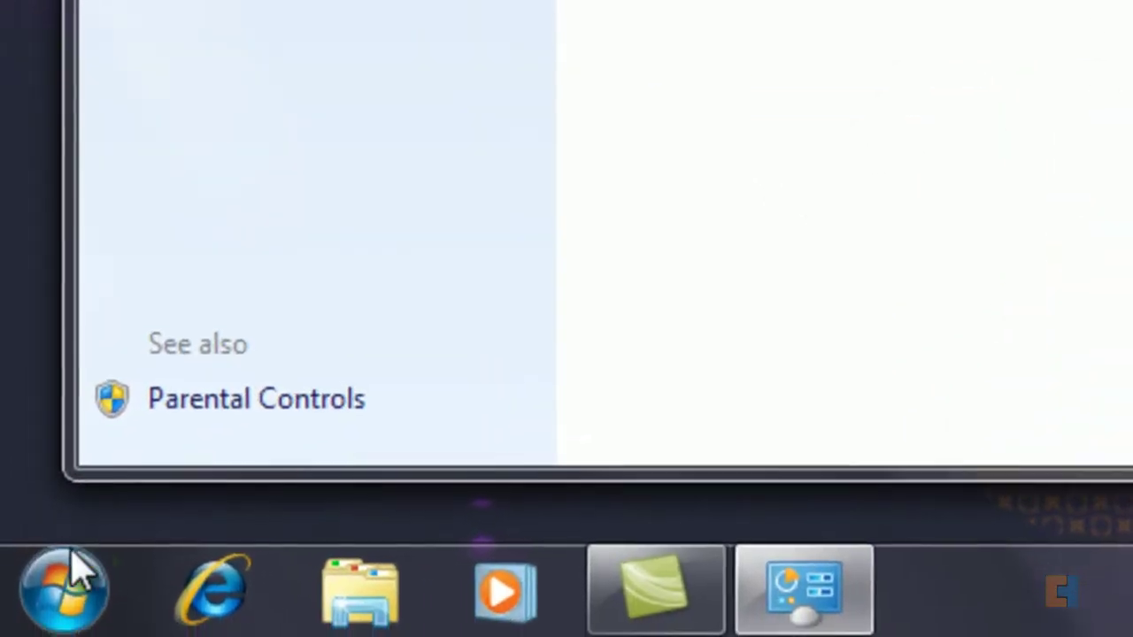
Step: Set the account picture to image '2' from Pictures and check it in the Start menu
click(71, 567)
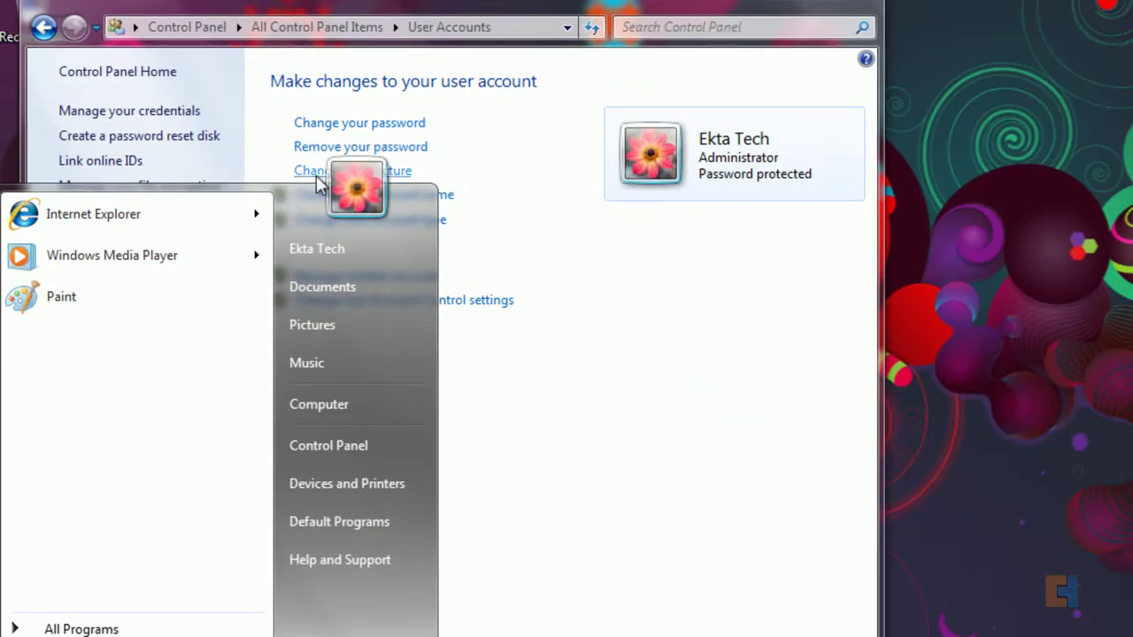
click(602, 291)
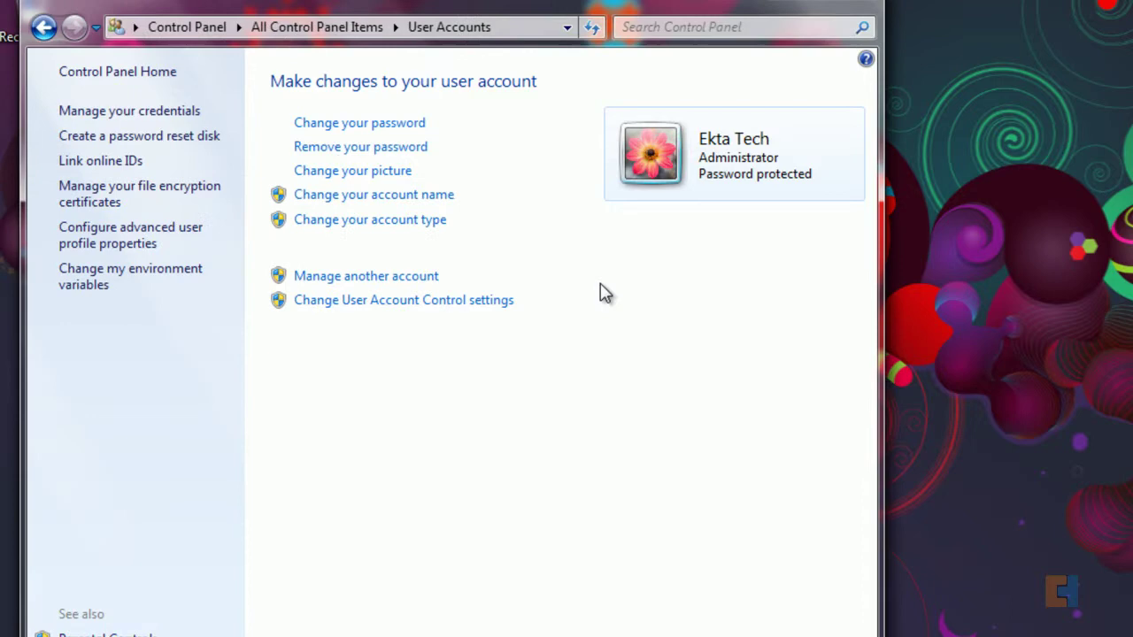
click(346, 175)
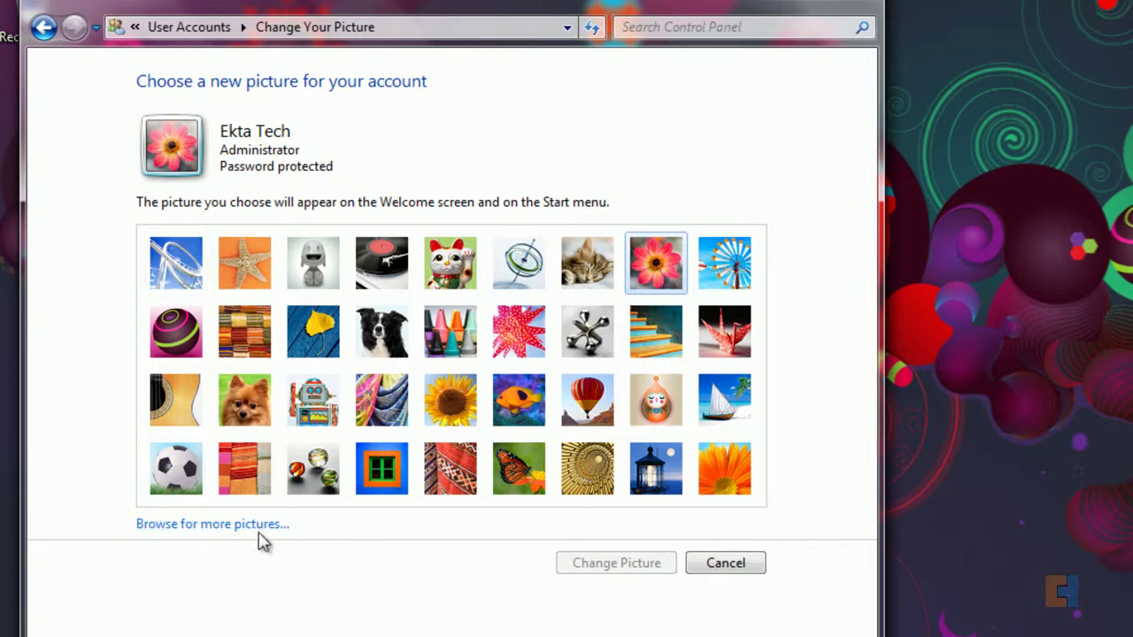
click(209, 525)
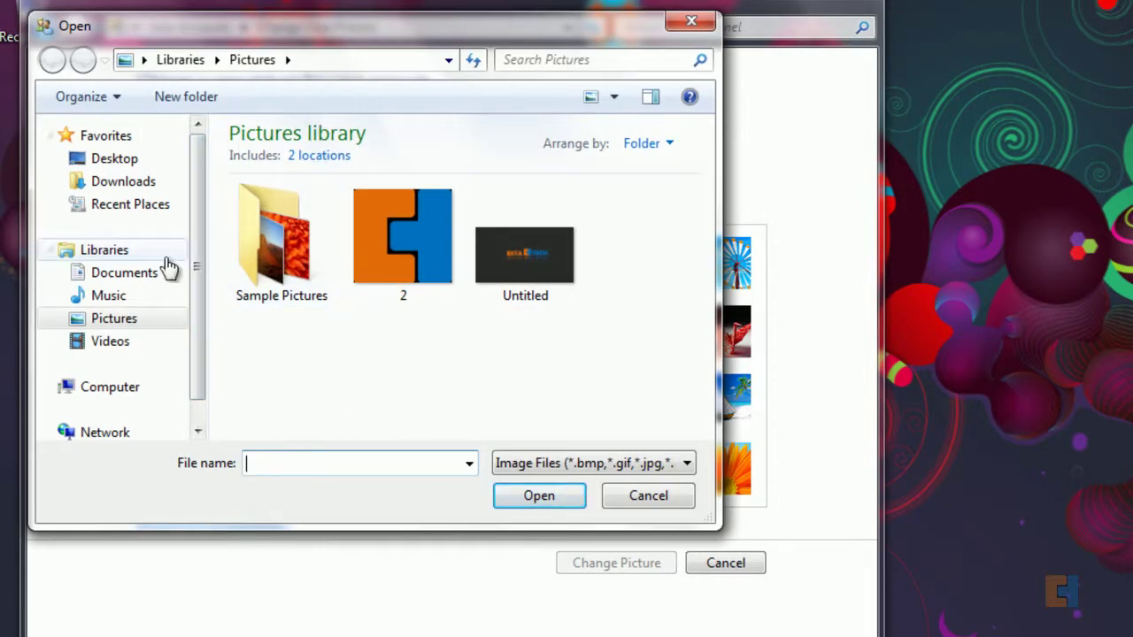
click(410, 263)
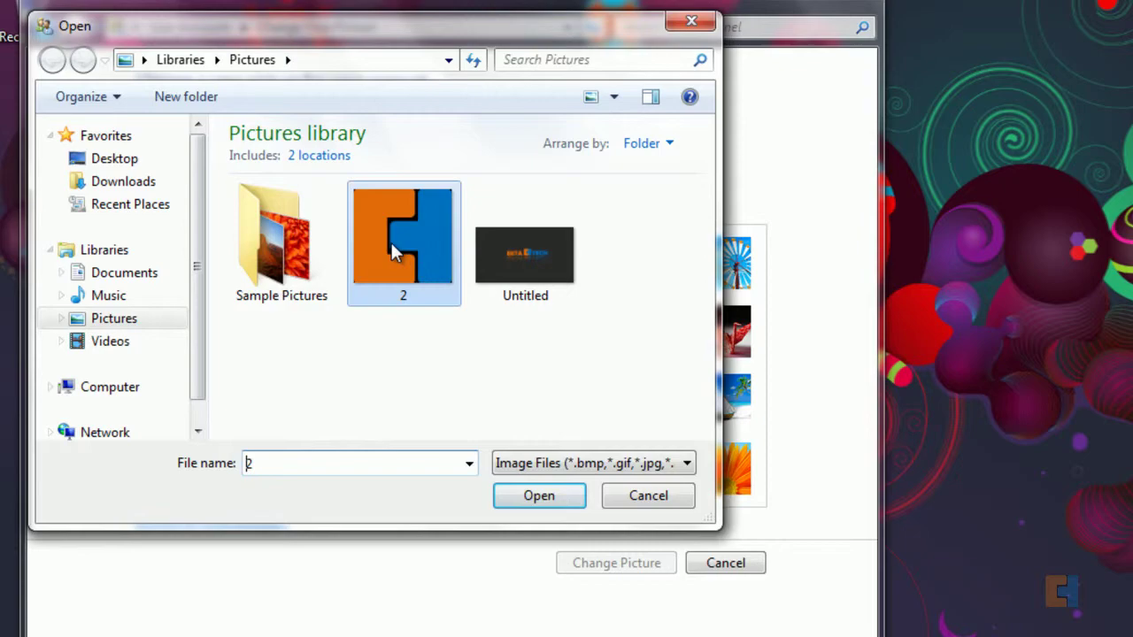
click(539, 503)
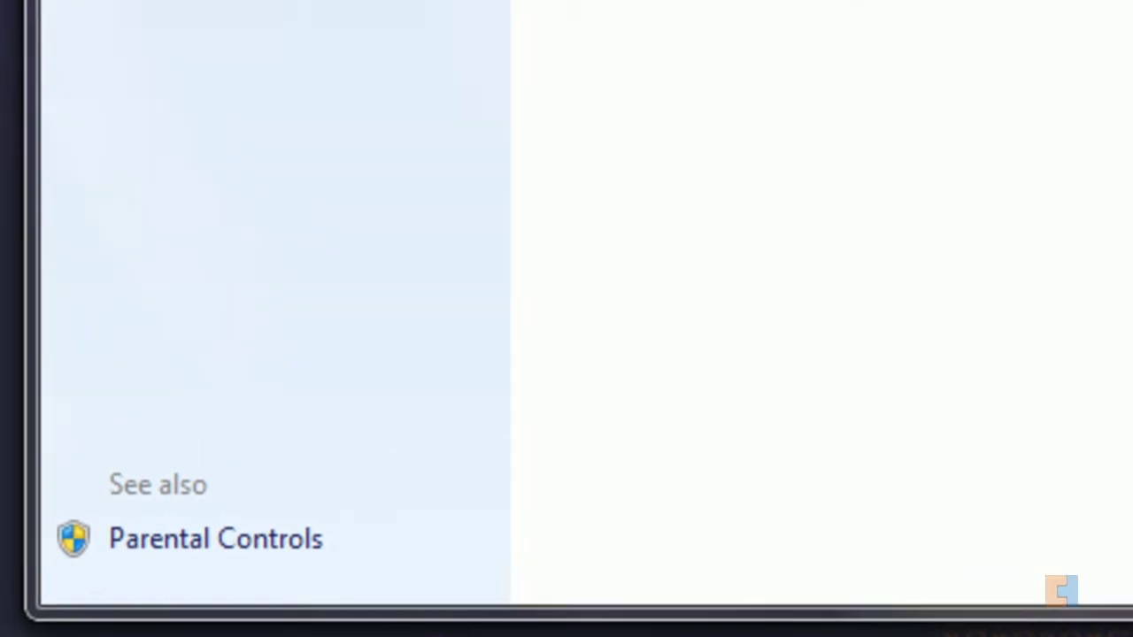
click(56, 600)
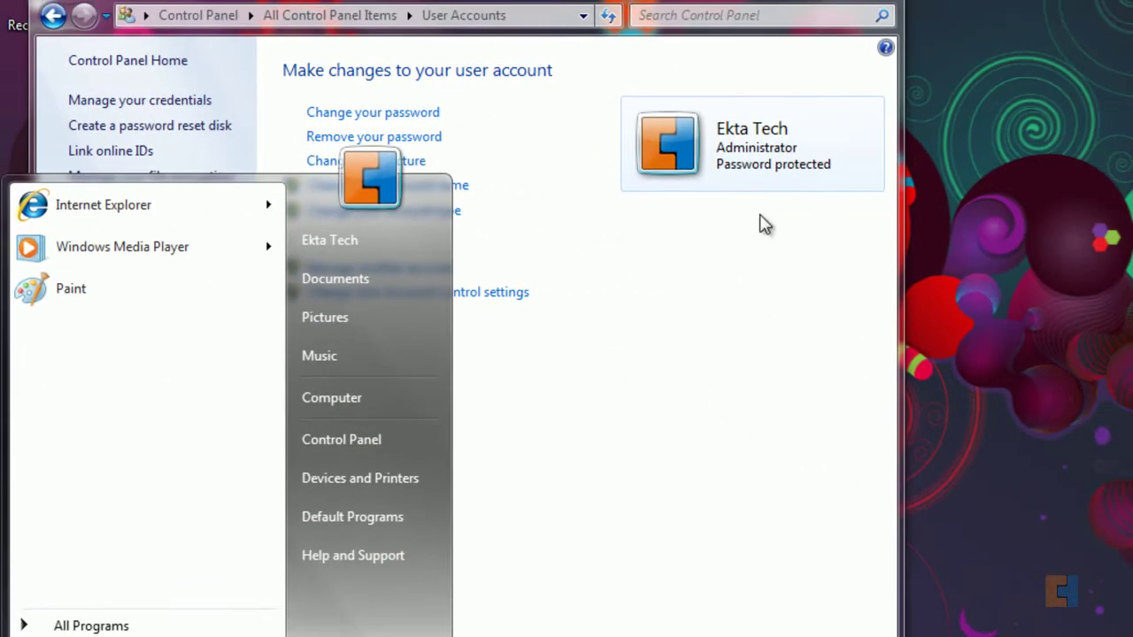
click(717, 332)
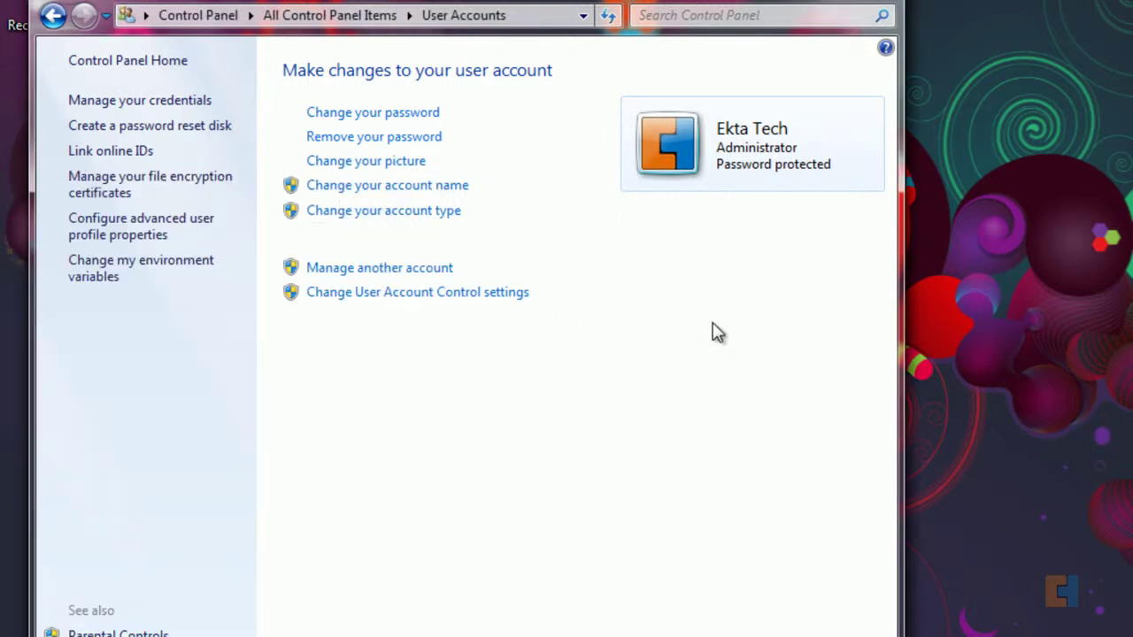
click(412, 187)
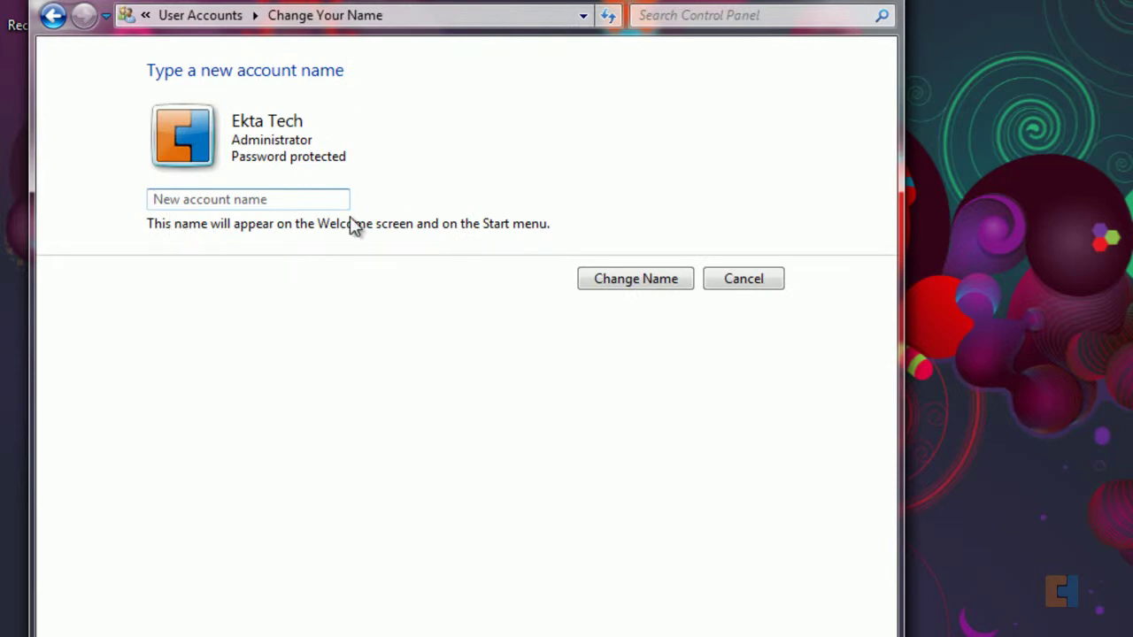
click(763, 283)
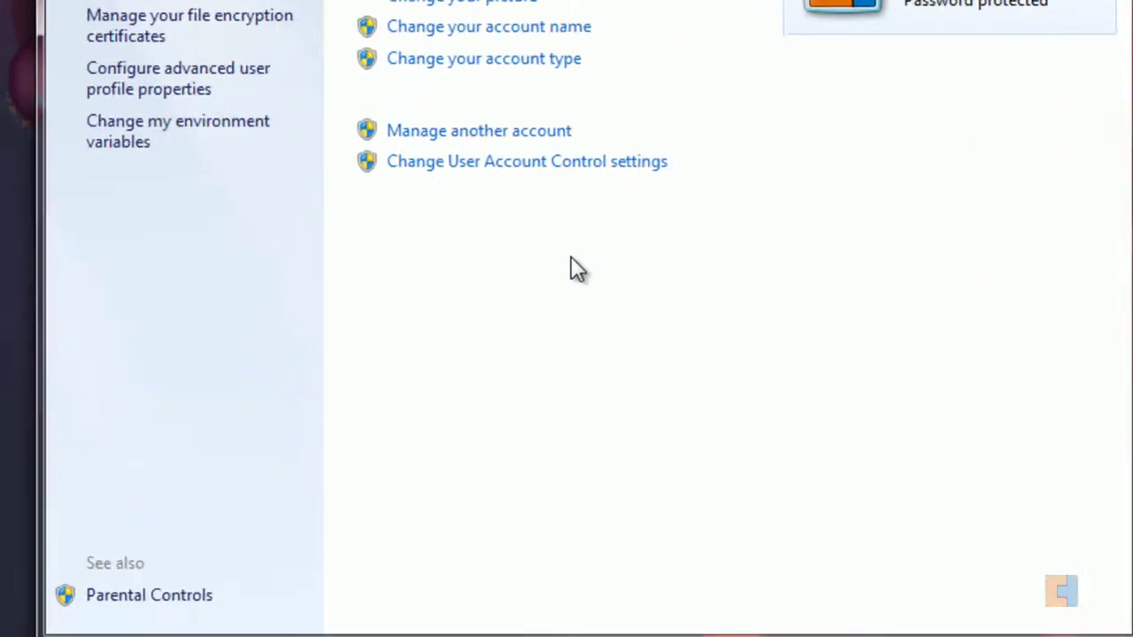
key(super)
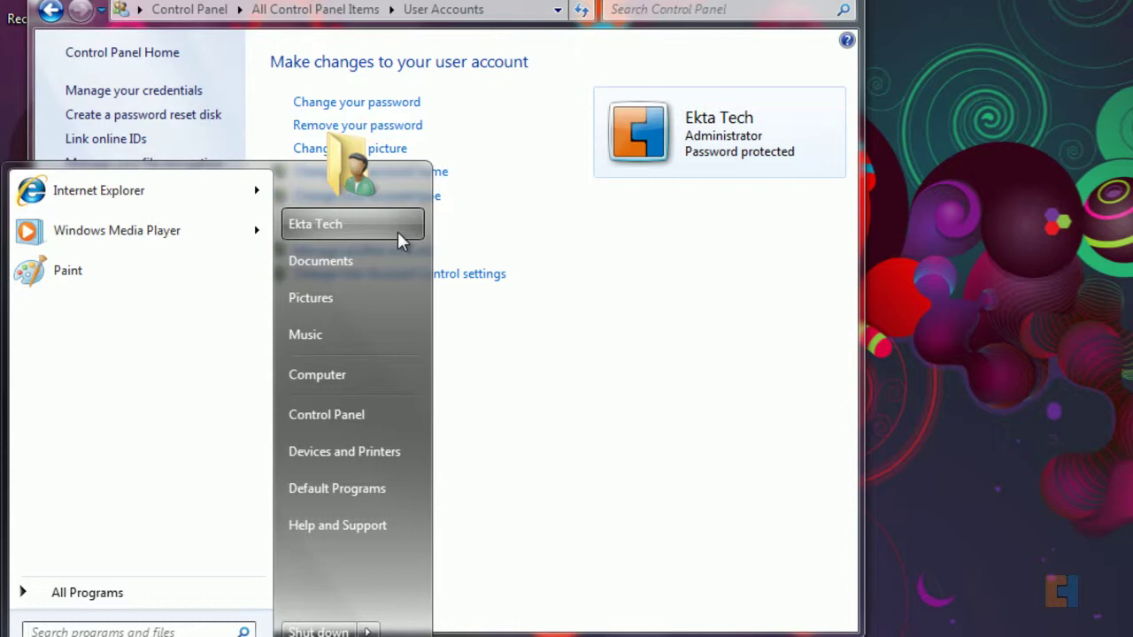
click(699, 294)
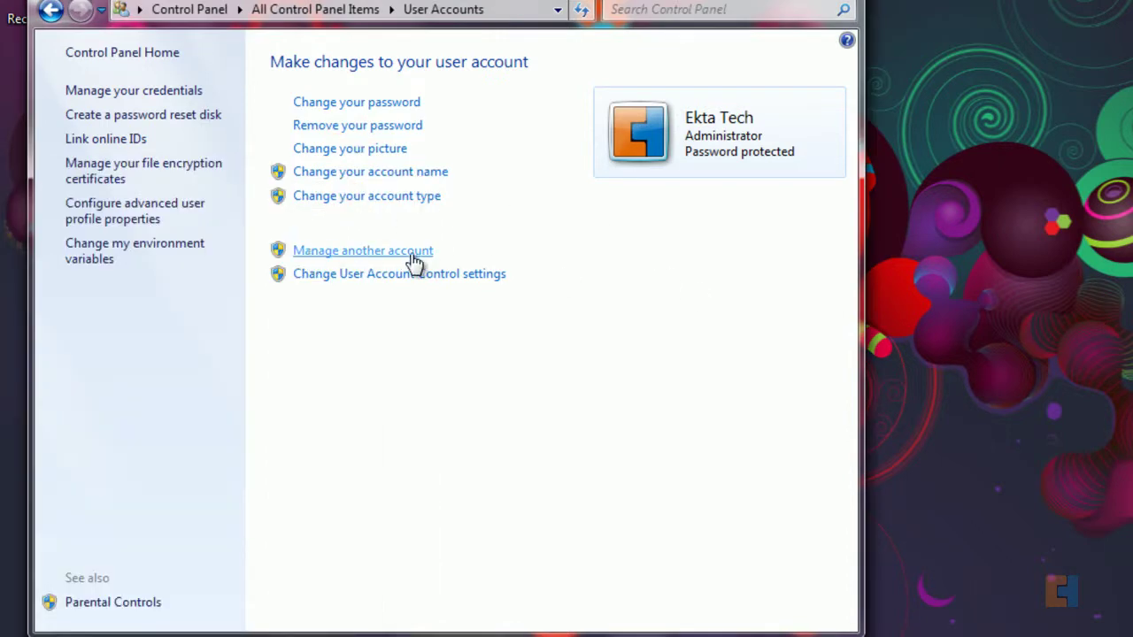
Step: Turn on the Guest account from the Manage Accounts list
click(350, 252)
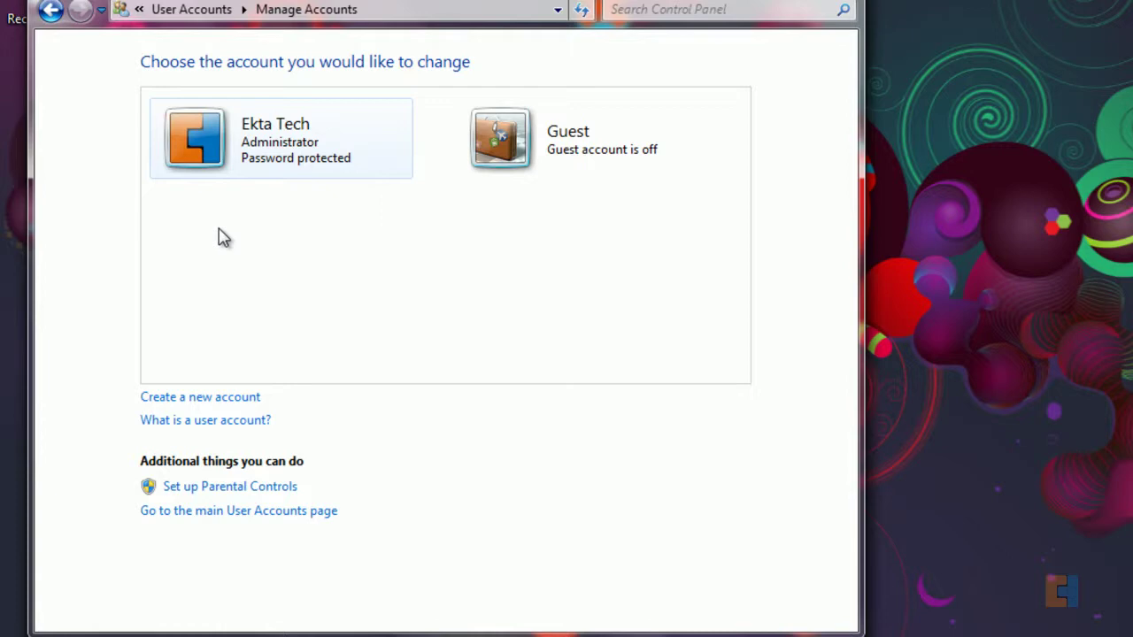
click(522, 150)
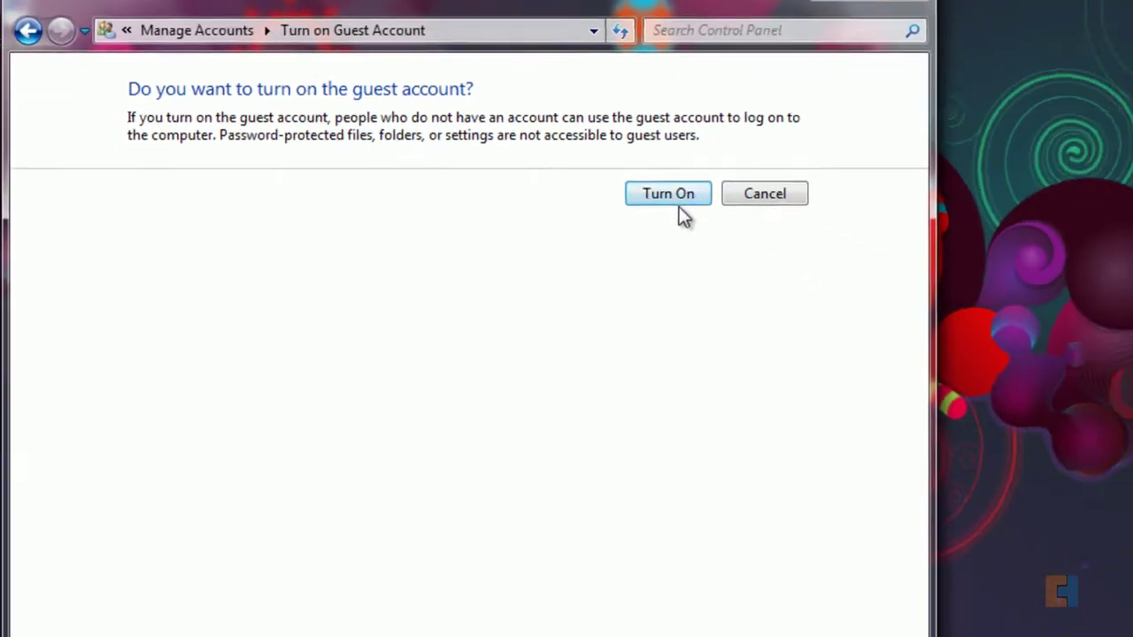
click(868, 300)
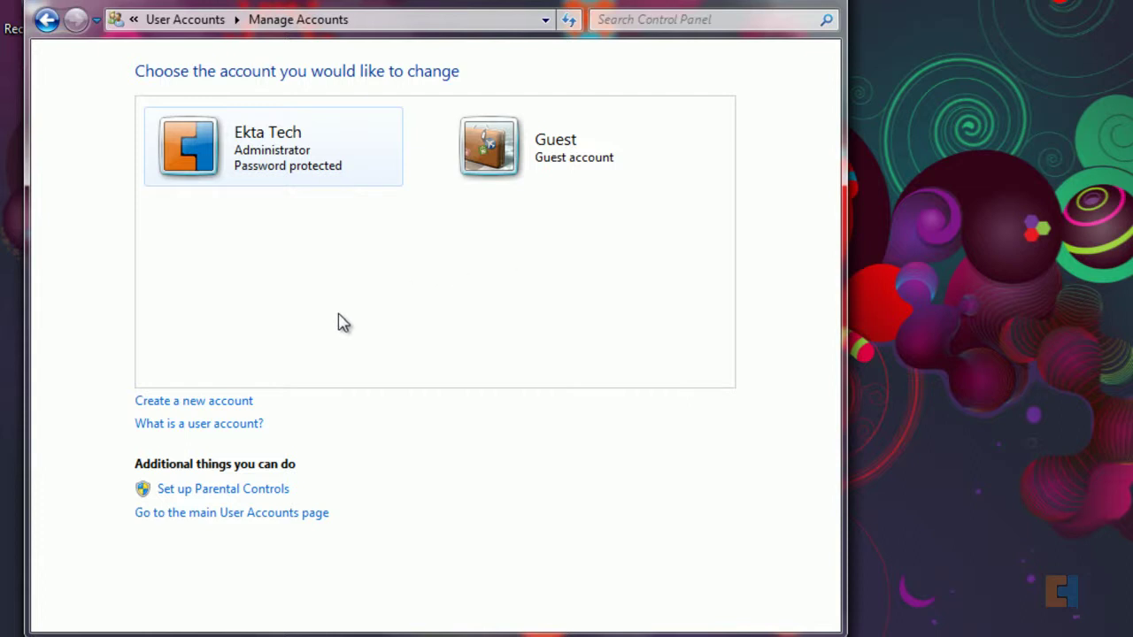
Step: Create a named standard user account, view its options, and return to the accounts list
click(239, 403)
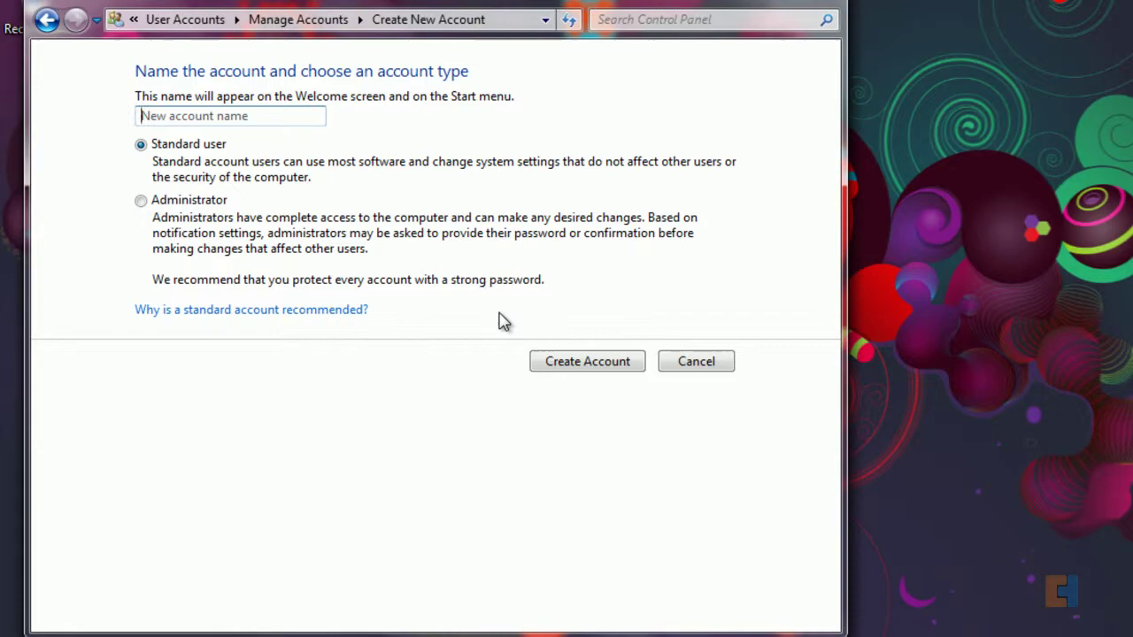
text(George)
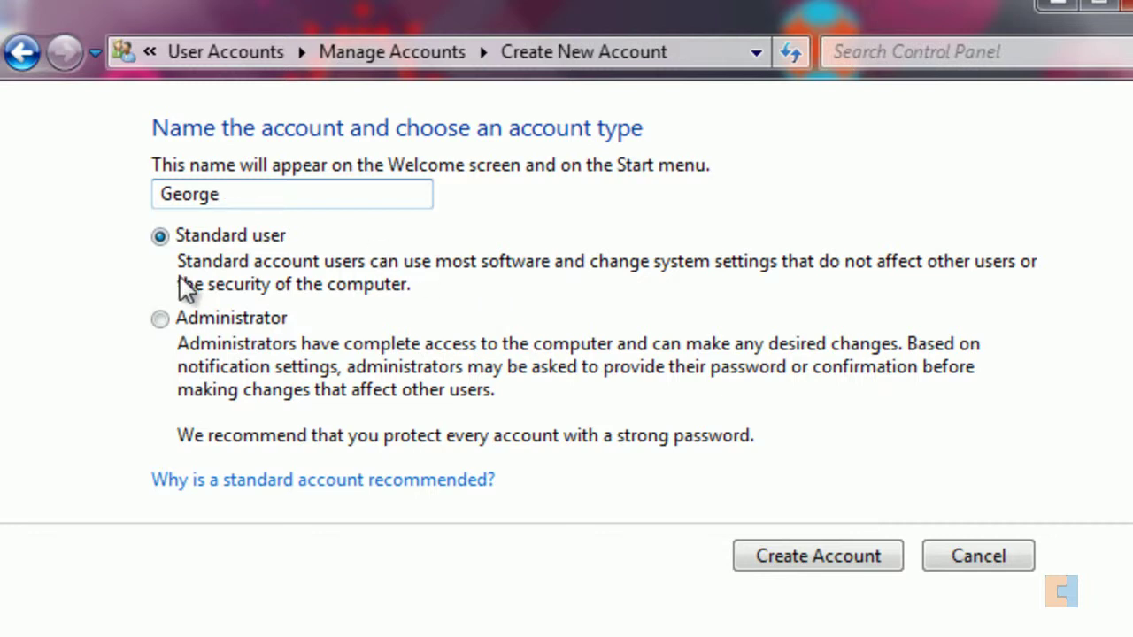
click(850, 557)
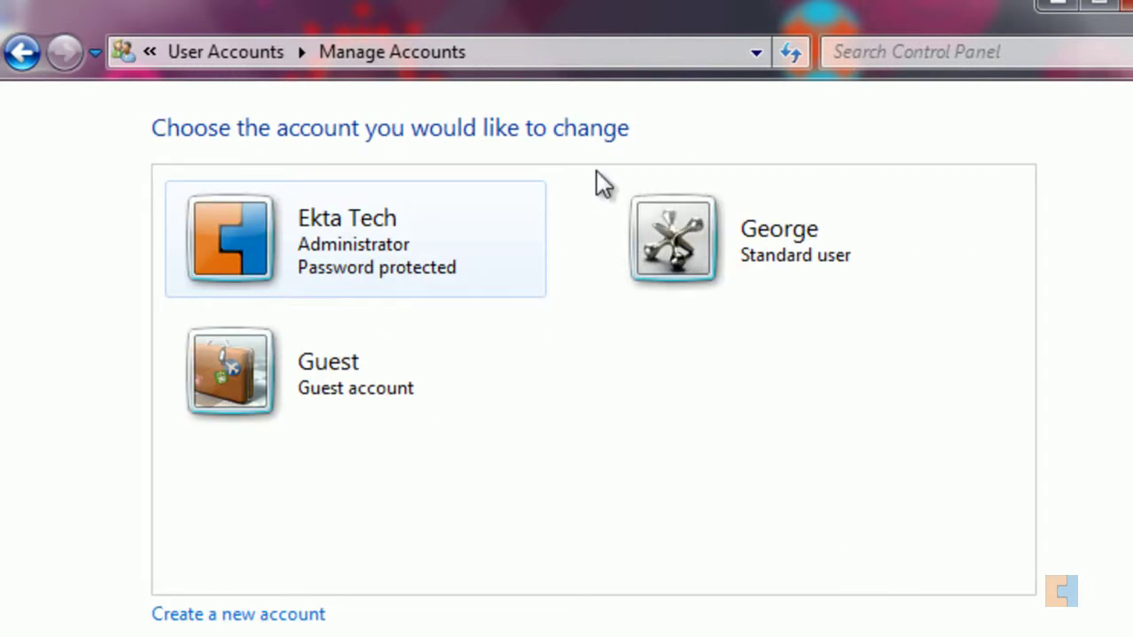
click(685, 237)
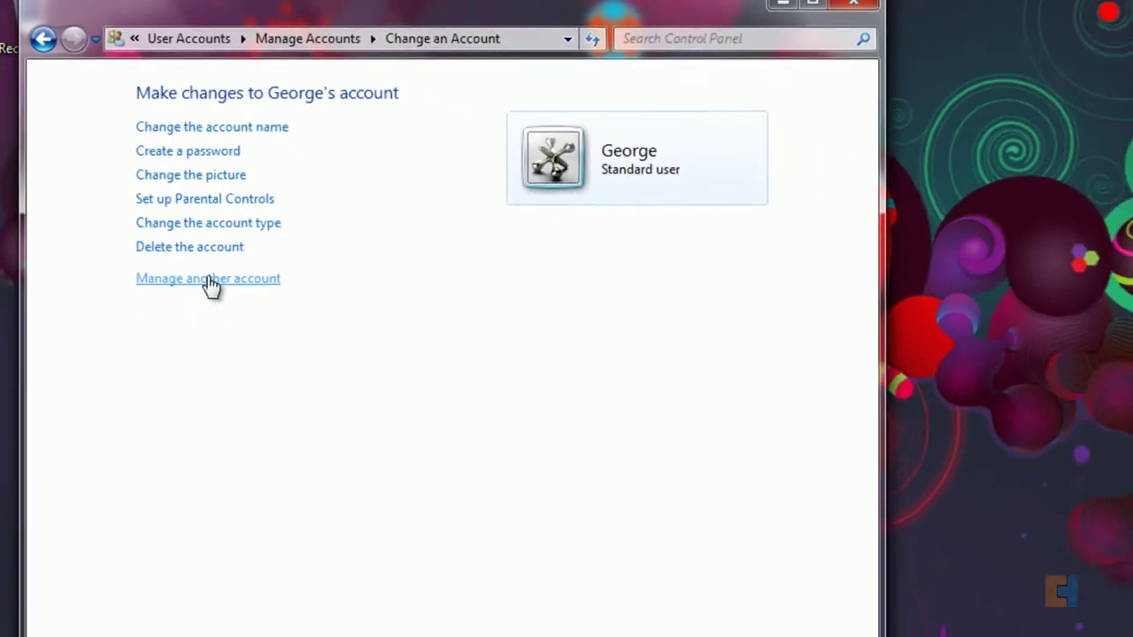
click(244, 377)
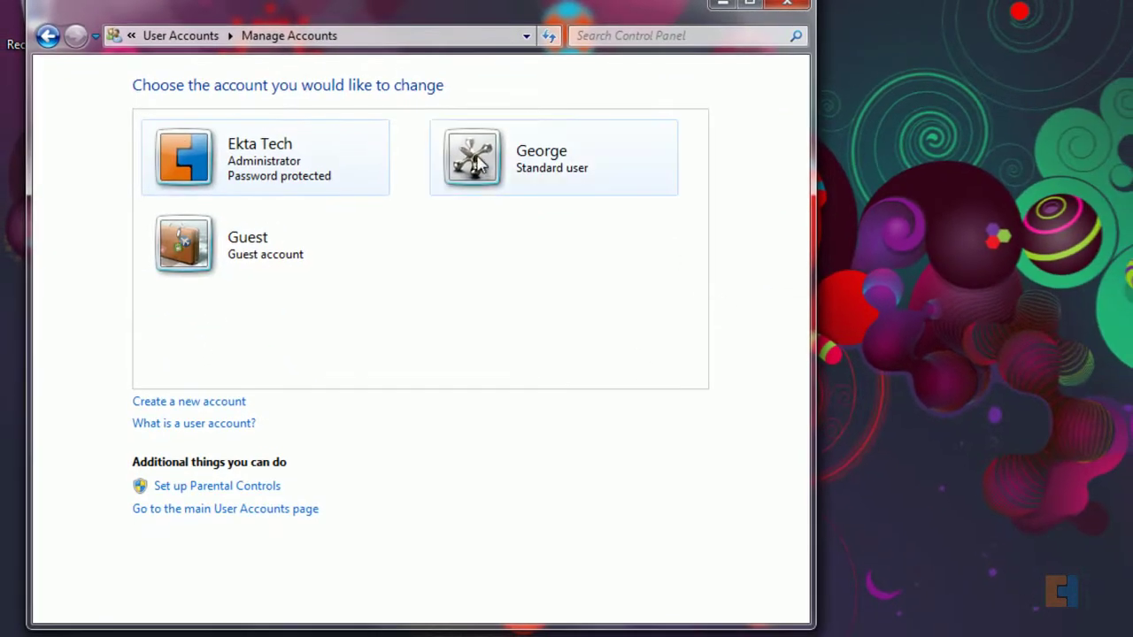
Step: Open Parental Controls for the new standard user via the User Accounts page
click(168, 41)
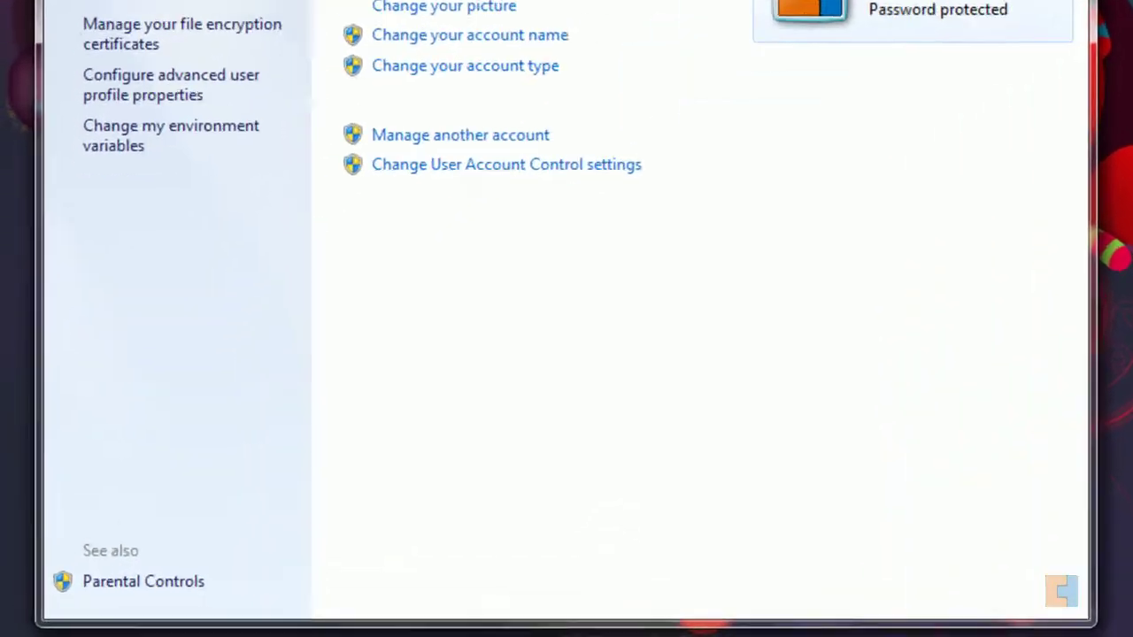
click(93, 596)
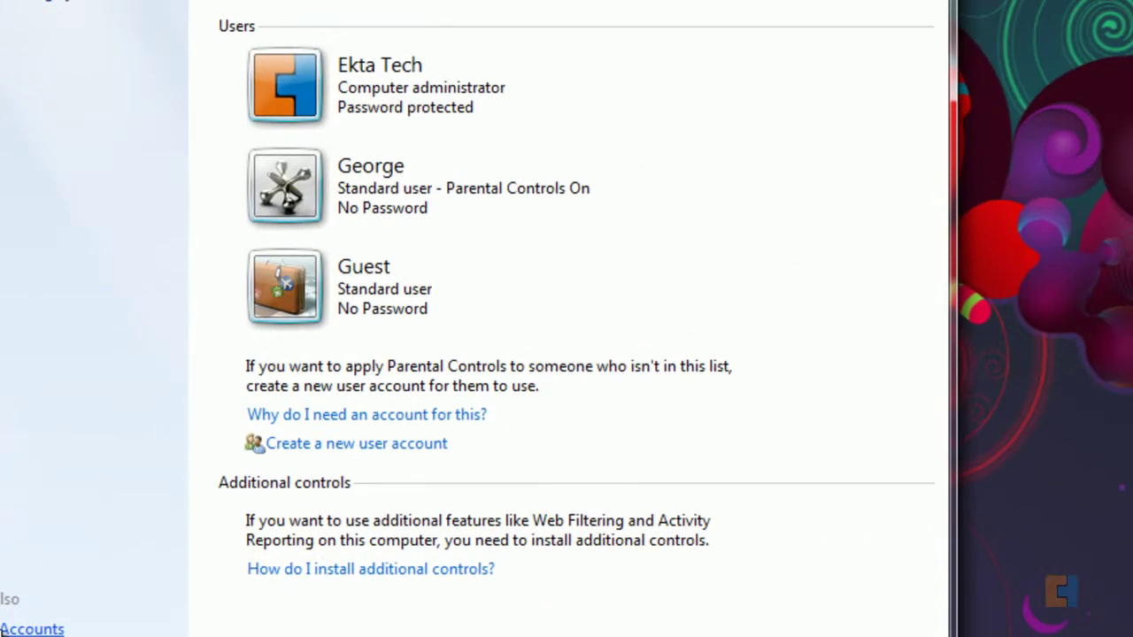
click(291, 220)
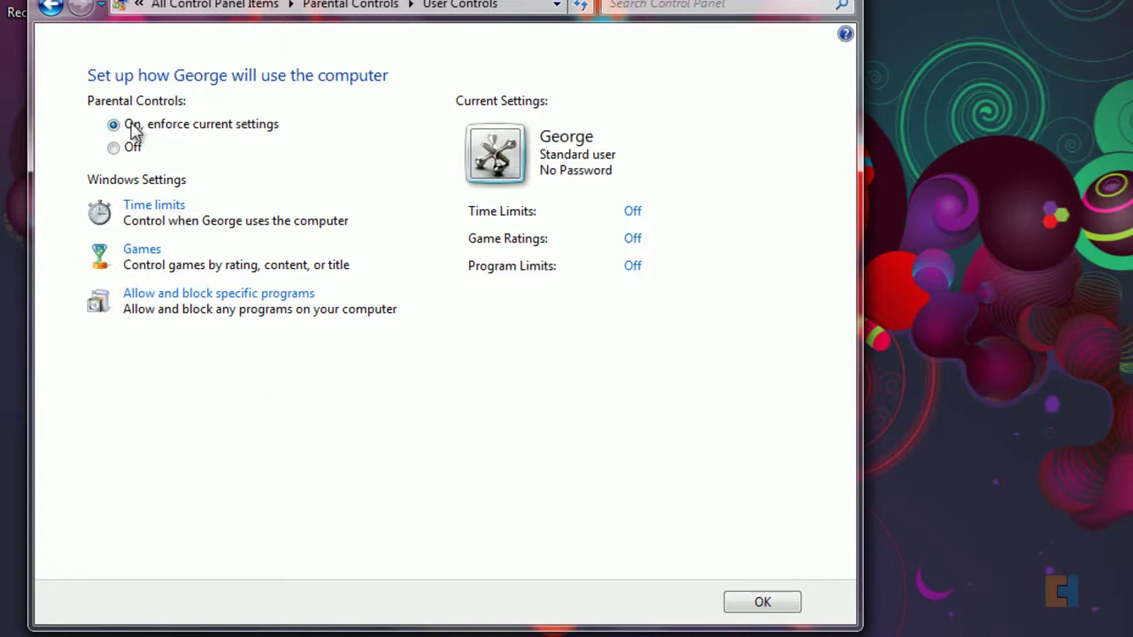
Step: Switch the user's parental controls off and back on, then open their time-limits schedule
click(113, 147)
click(113, 124)
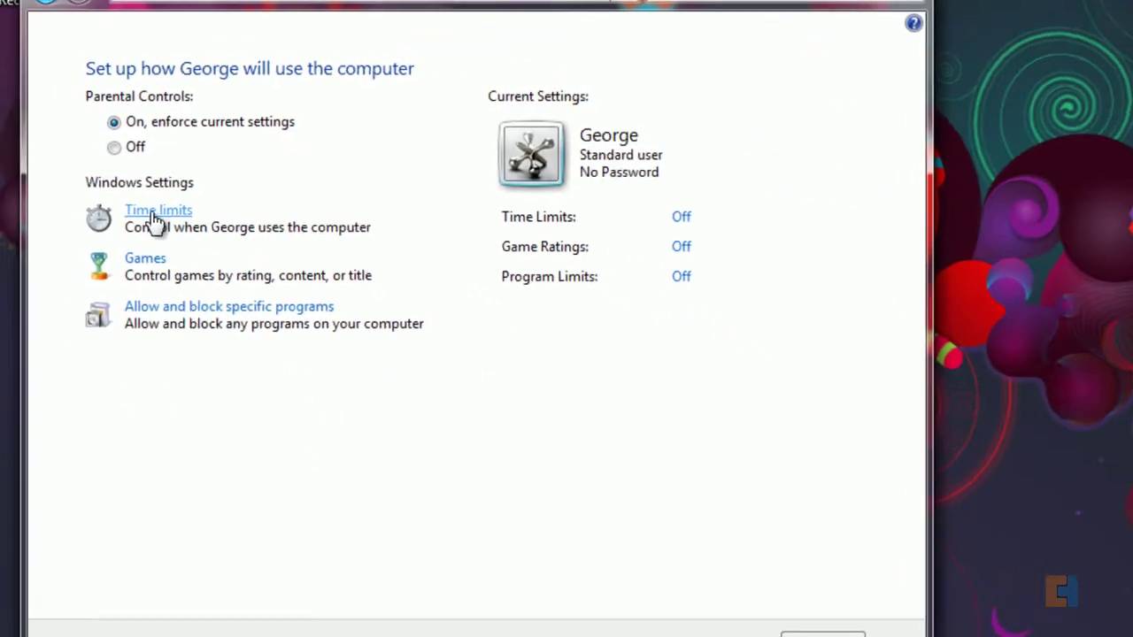
click(177, 202)
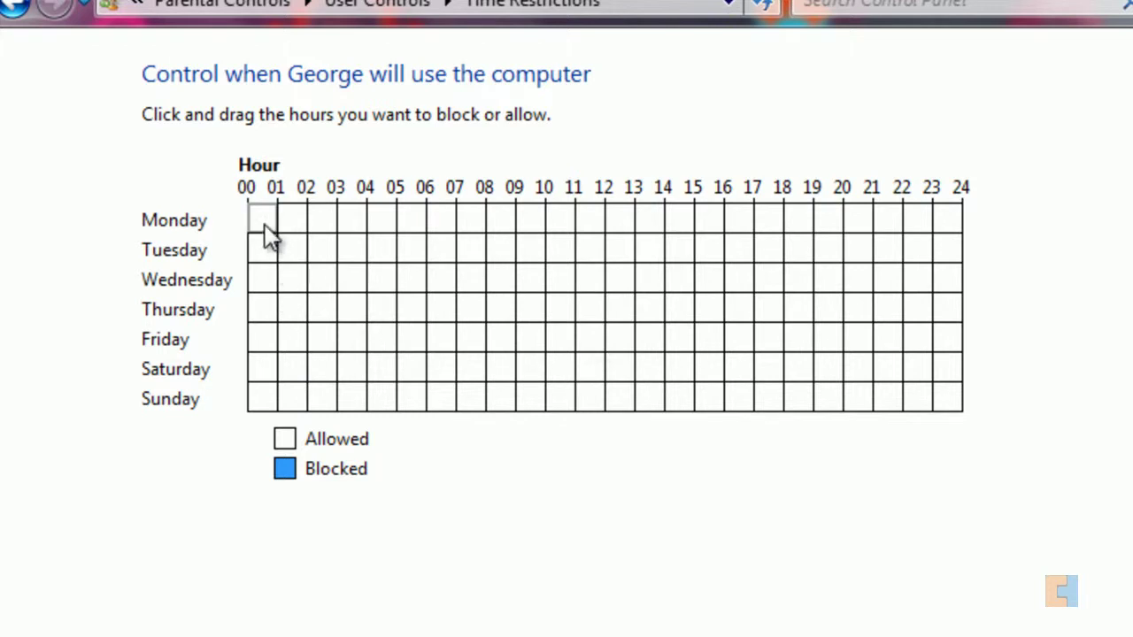
Step: Block several Monday hours, then clear Monday back to fully allowed
drag(263, 224, 567, 221)
click(708, 221)
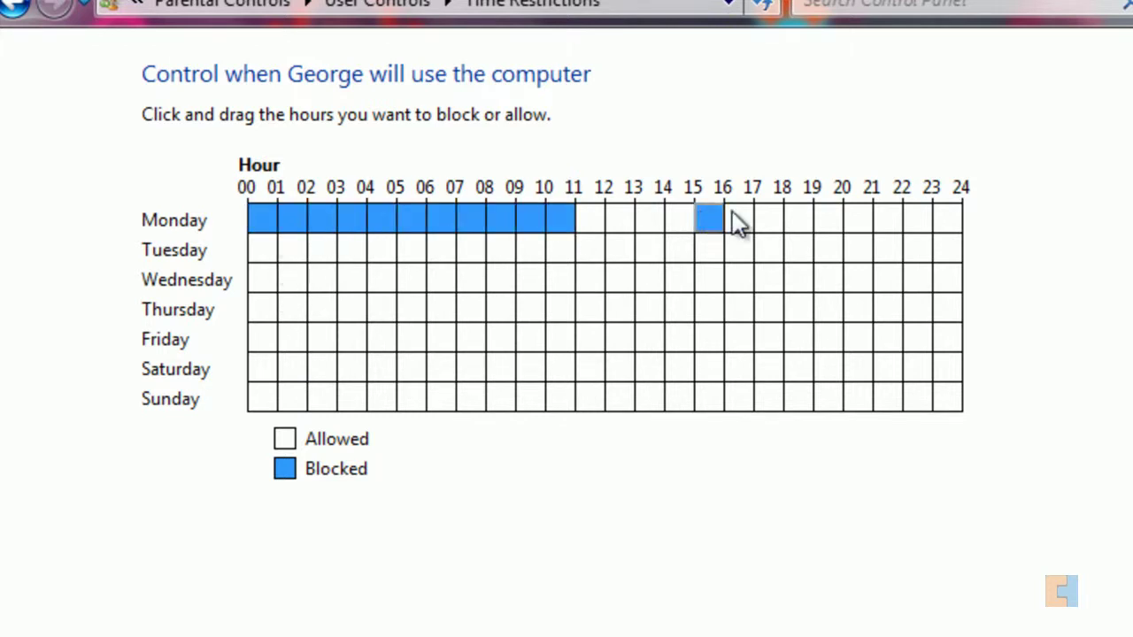
click(768, 222)
click(828, 221)
click(888, 221)
click(918, 222)
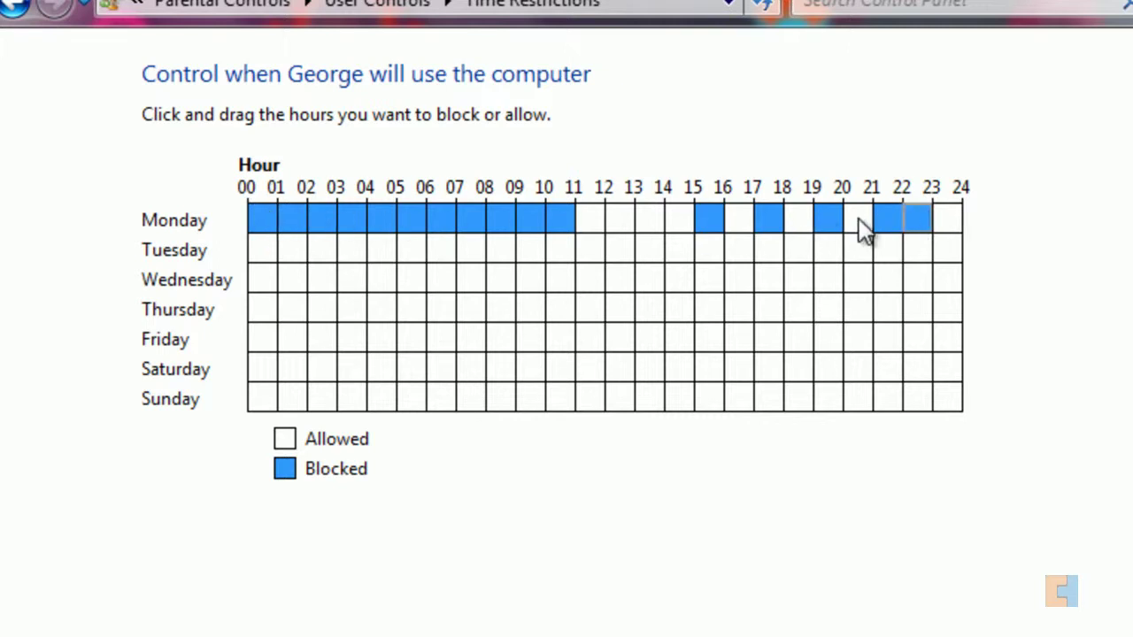
mouse_move(926, 228)
mouse_down()
mouse_move(753, 233)
mouse_move(397, 212)
mouse_move(249, 227)
mouse_up()
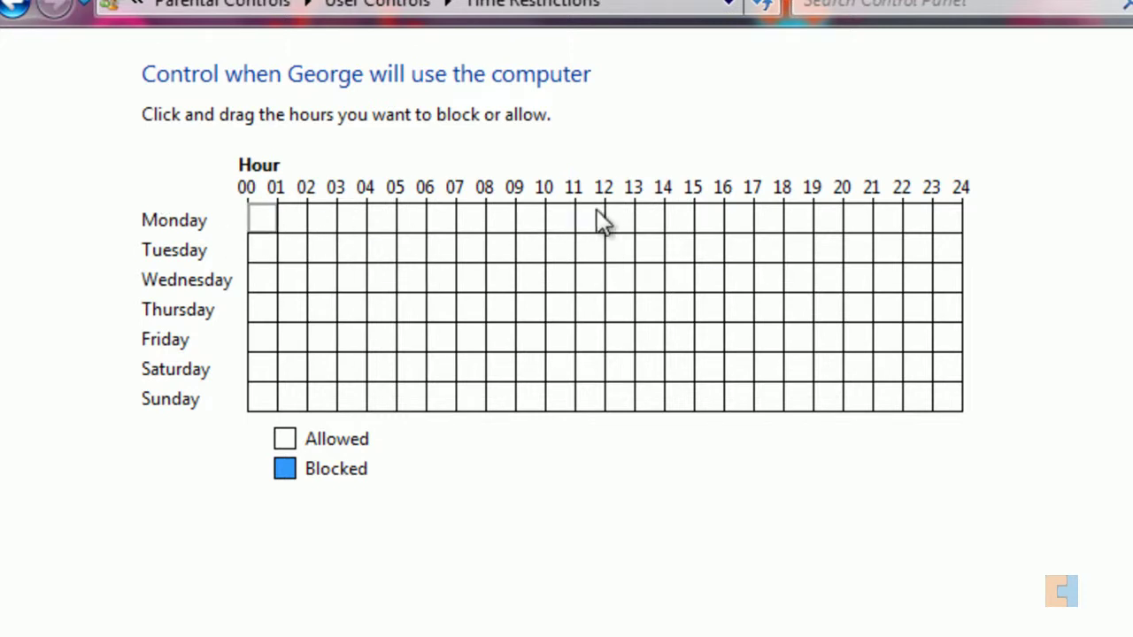
Step: Block Mon–Tue 11–12, Wed 12–13 and Fri 19–21, and save the time limits
drag(594, 220, 595, 251)
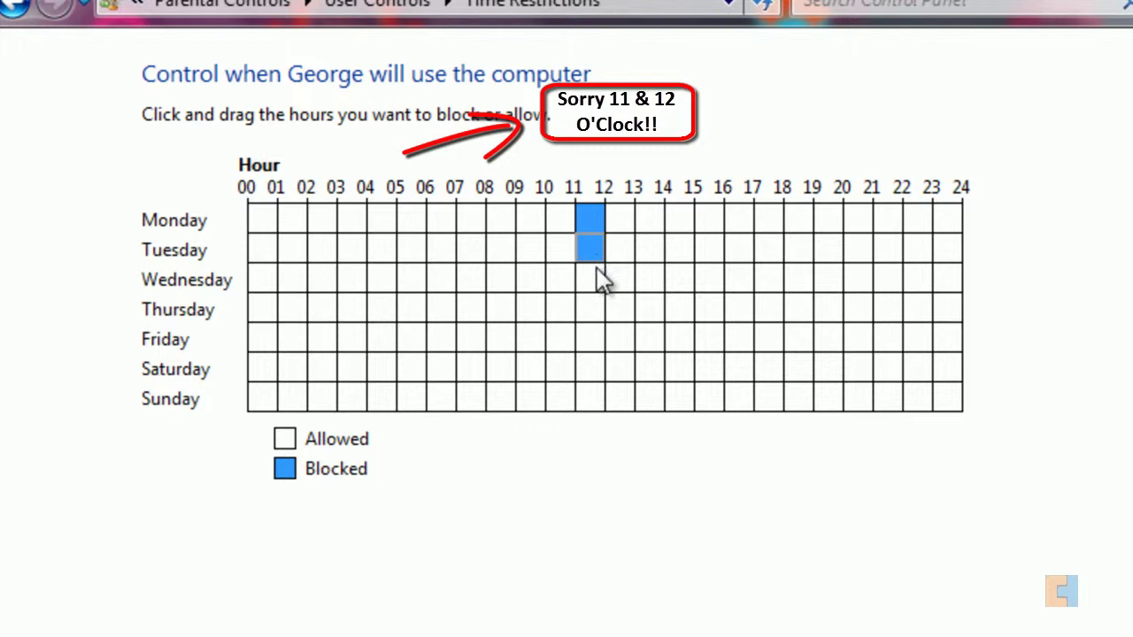
click(627, 283)
click(822, 336)
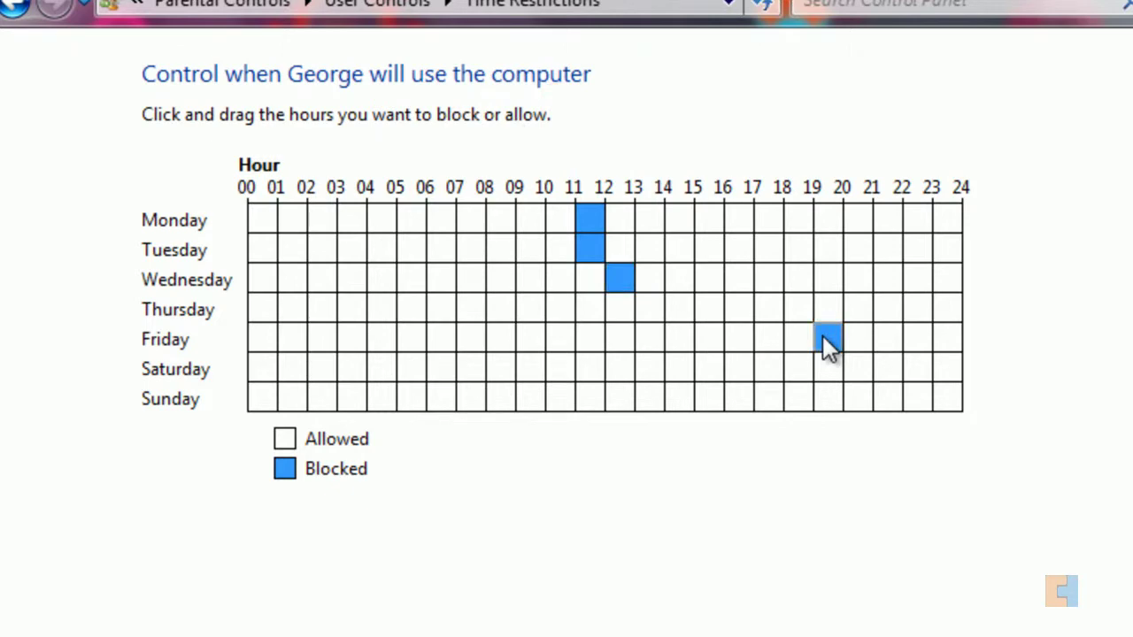
click(855, 346)
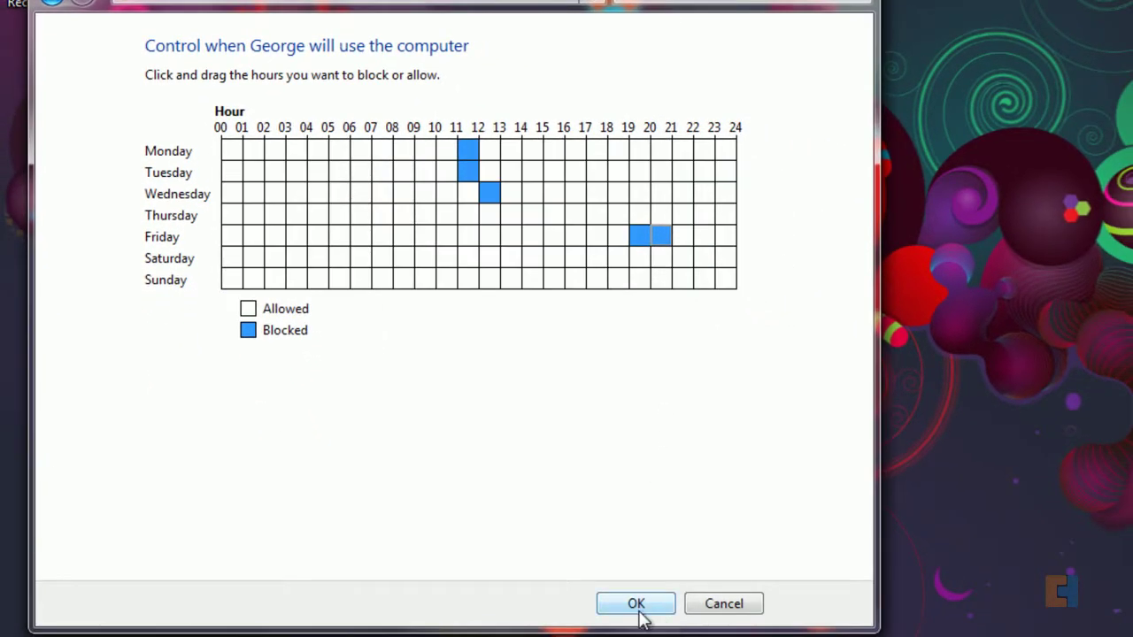
click(635, 609)
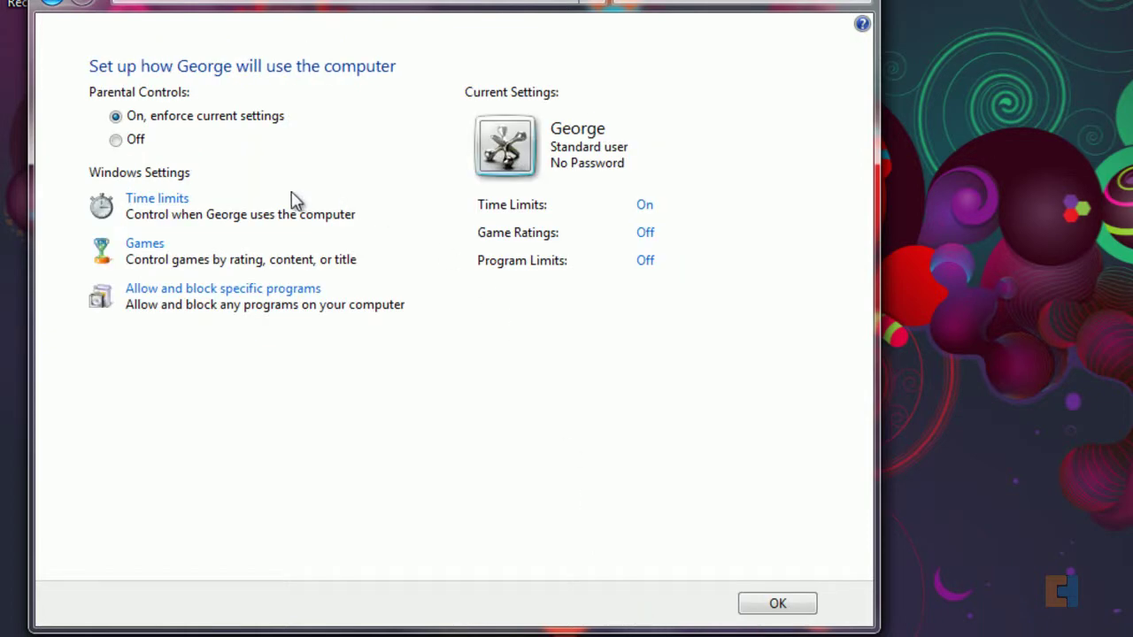
Step: Limit the user's games to ratings up to PEGI 12+ / BBFC 12+ and save
click(158, 245)
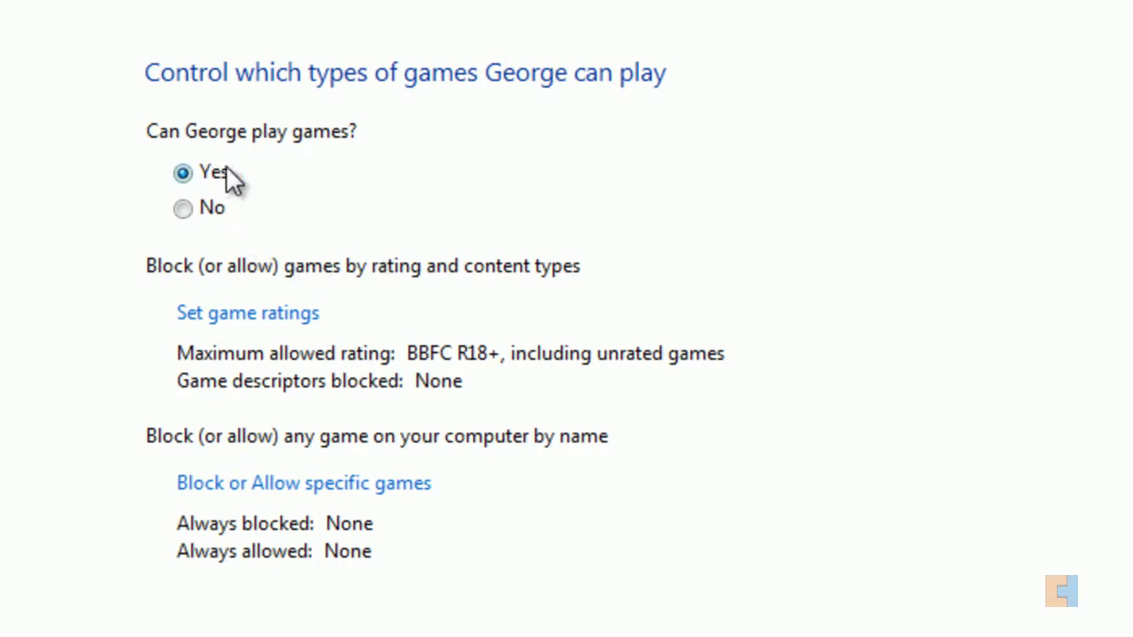
click(226, 318)
scroll(614, 316, down, 3)
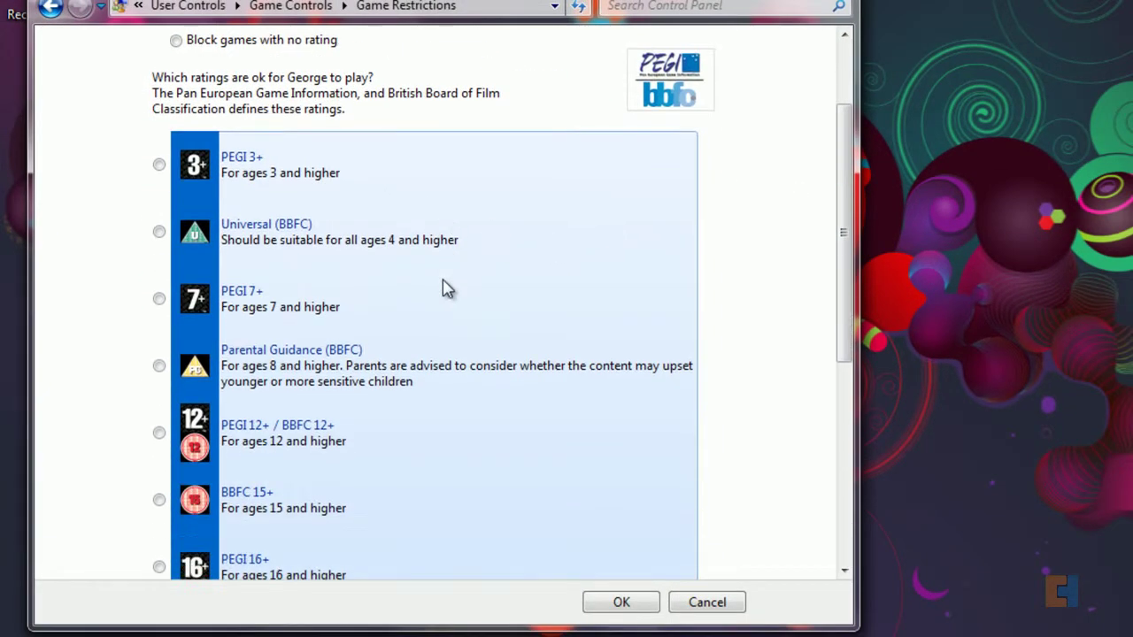
scroll(447, 288, down, 1)
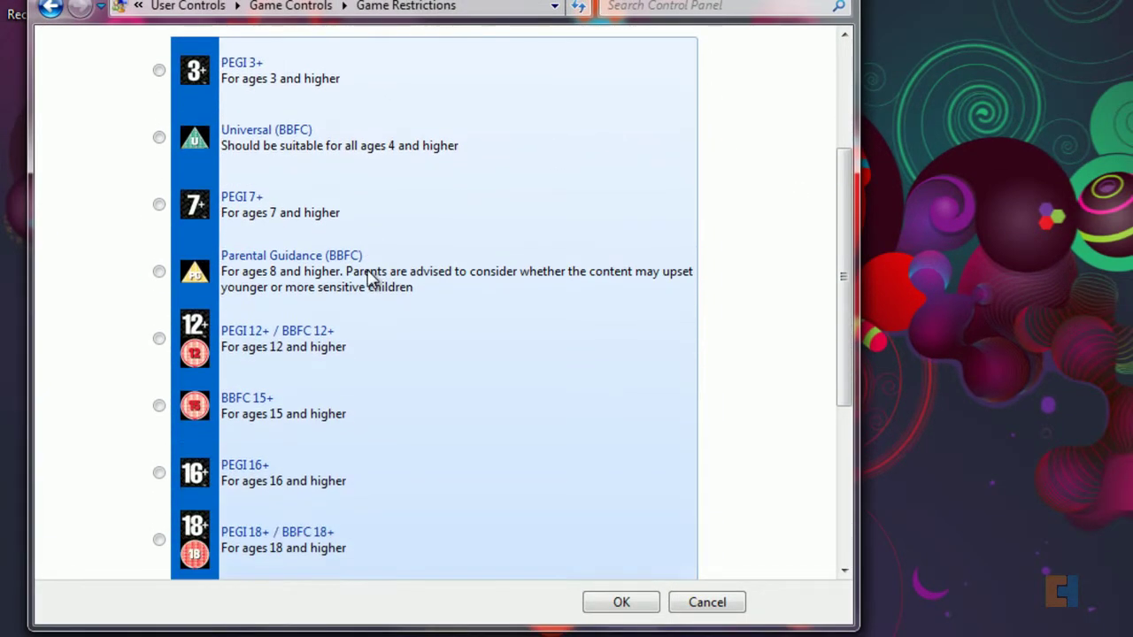
click(159, 339)
scroll(599, 384, down, 1)
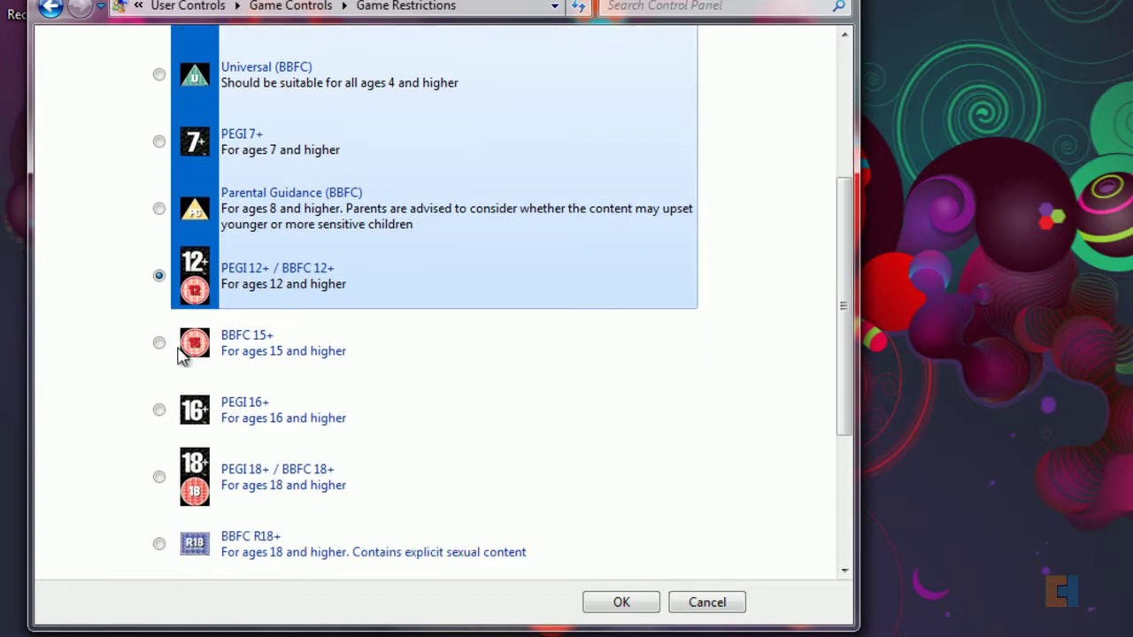
scroll(652, 522, up, 3)
scroll(531, 523, down, 2)
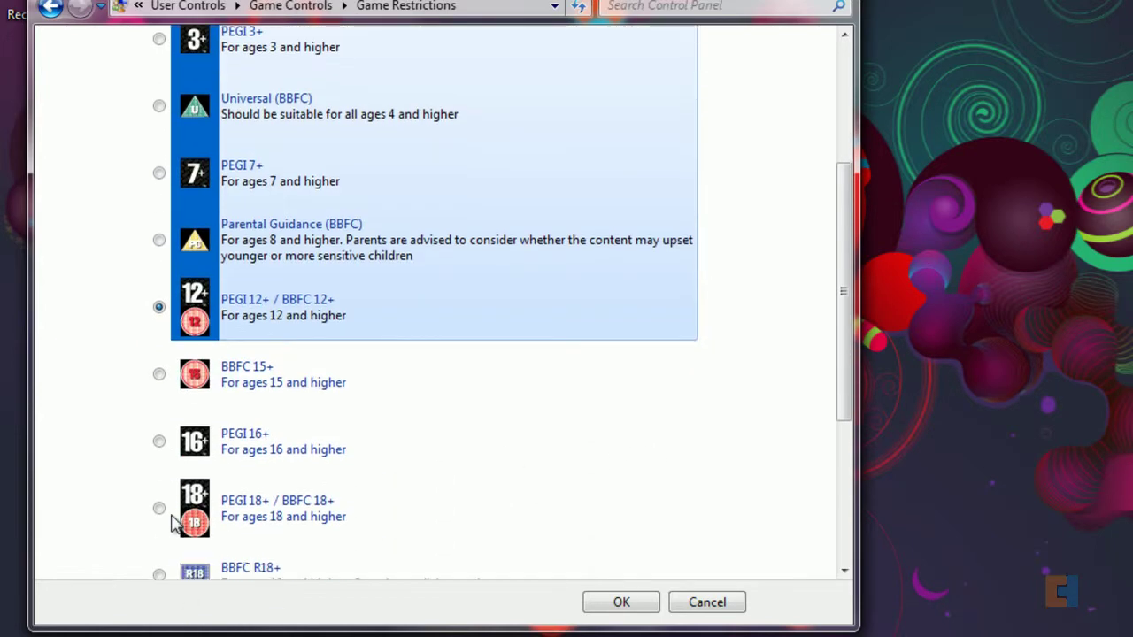
scroll(264, 519, down, 1)
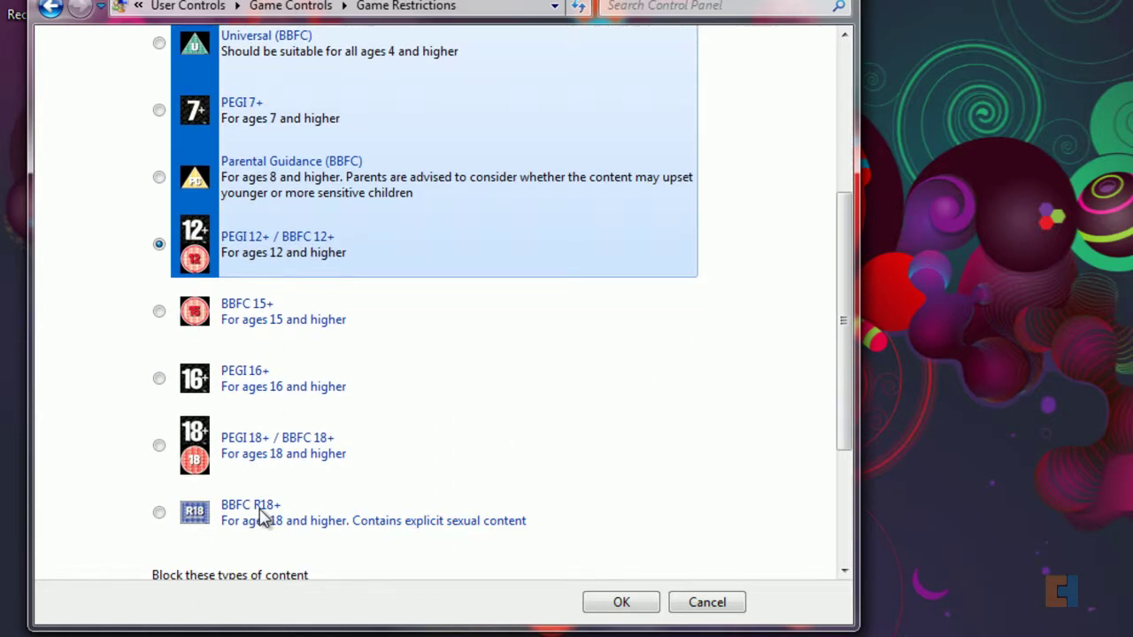
click(630, 605)
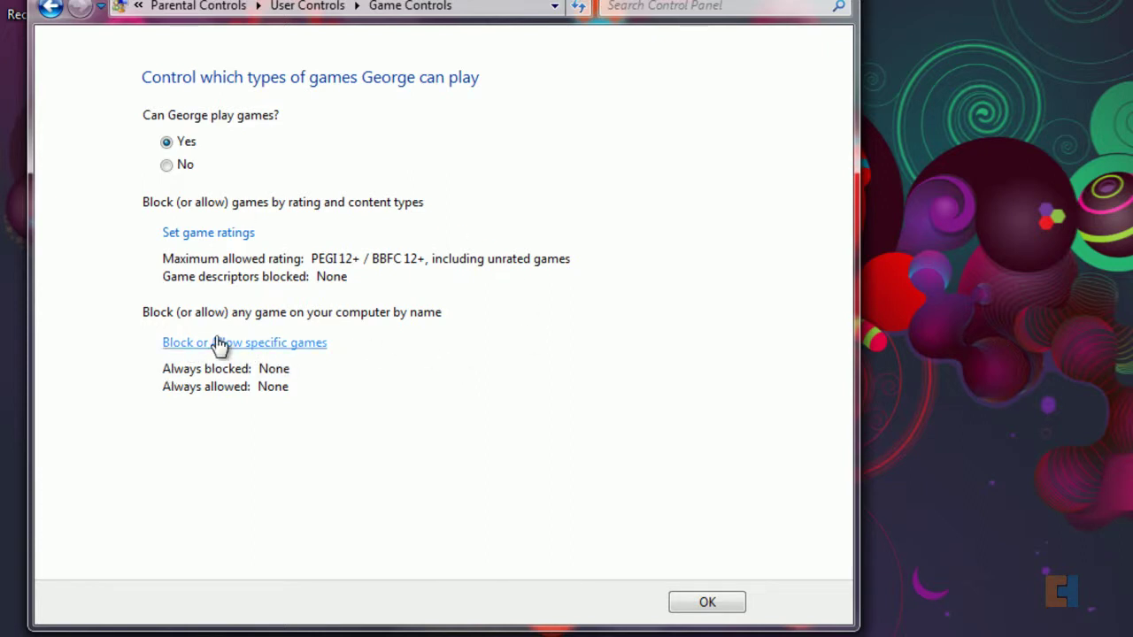
click(737, 607)
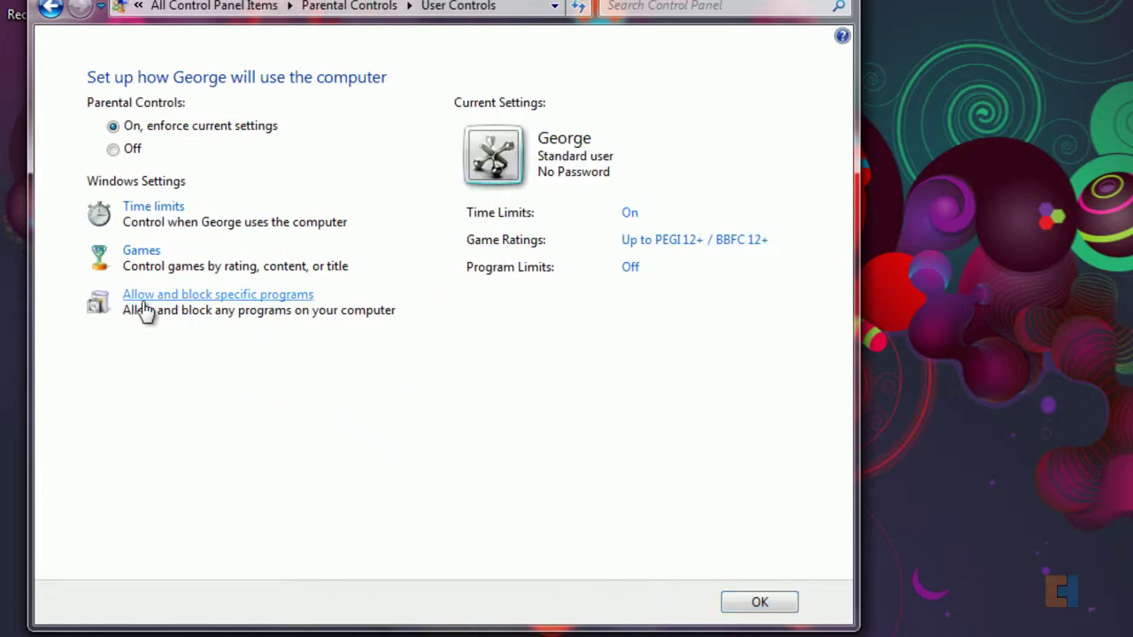
Step: Try allowing only approved programs, then cancel so program limits stay off
click(197, 298)
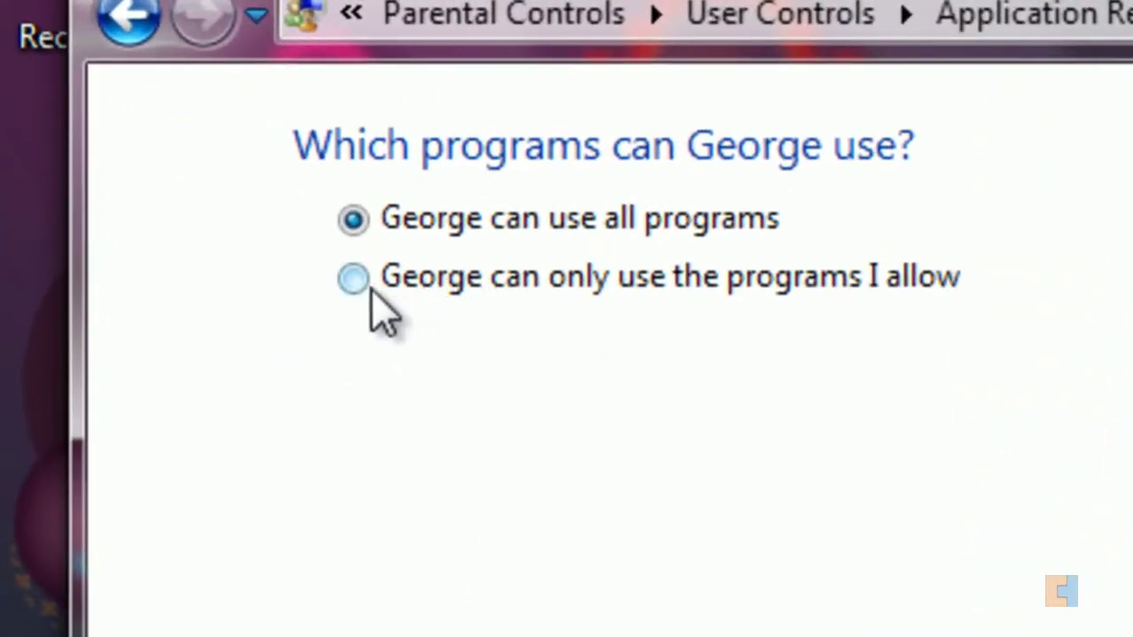
click(412, 197)
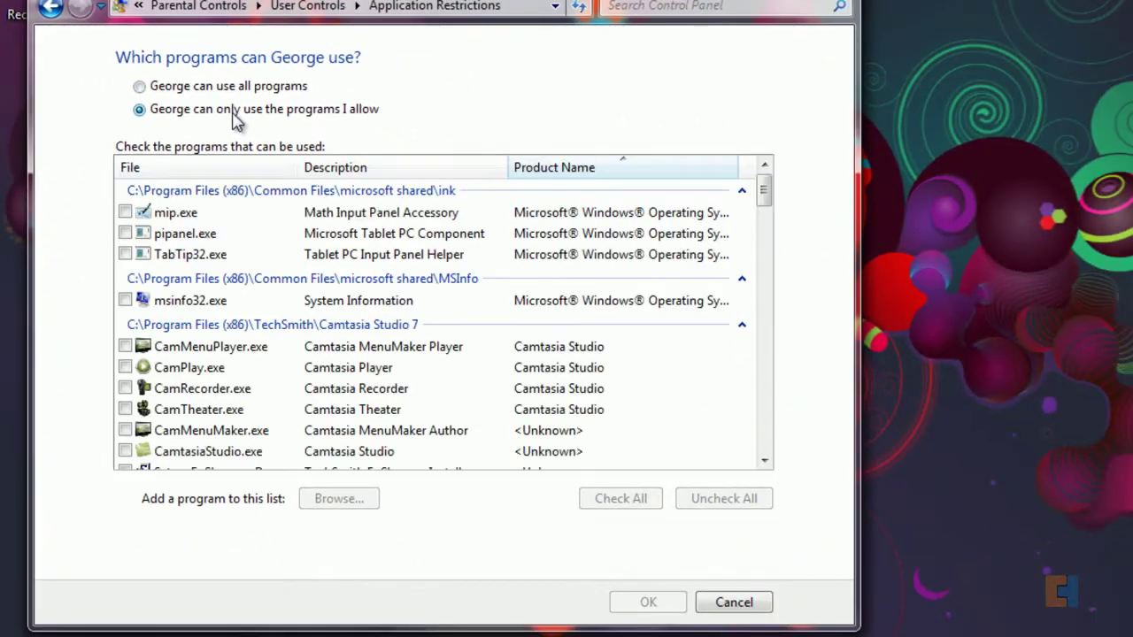
drag(767, 207, 766, 253)
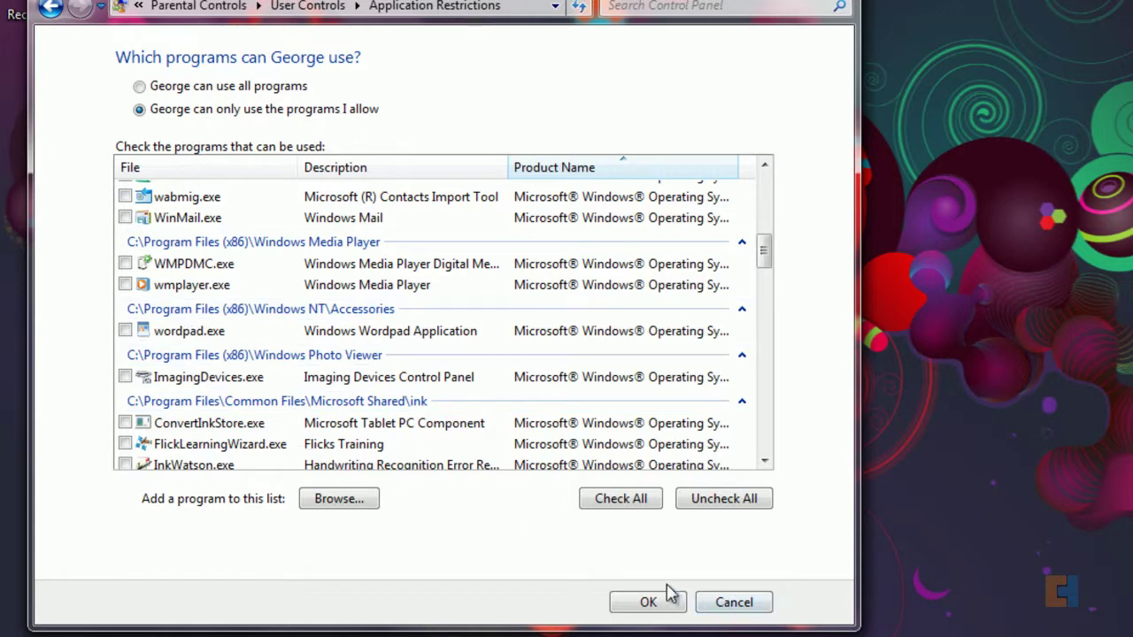
click(733, 602)
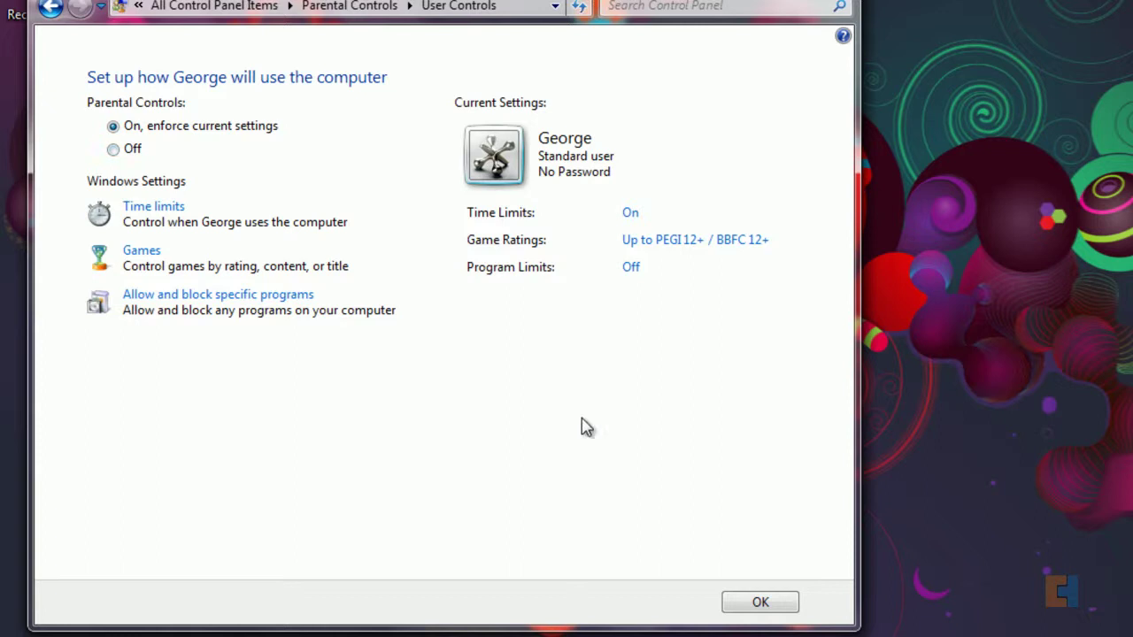
Step: Save George's parental controls and return to the administrator's User Accounts page
click(774, 601)
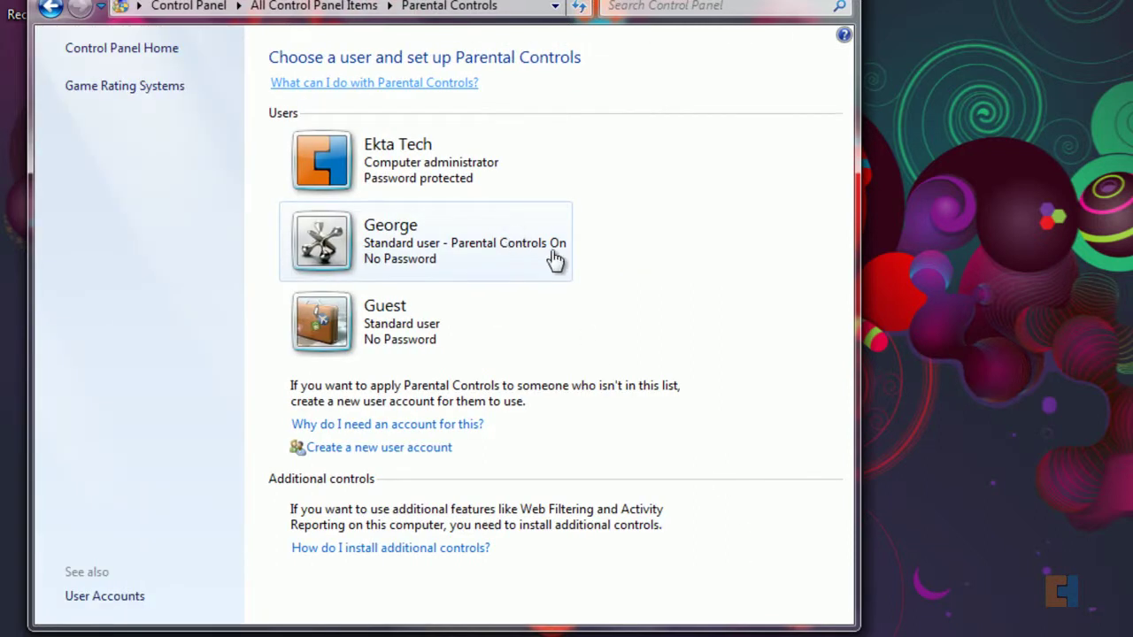
click(94, 598)
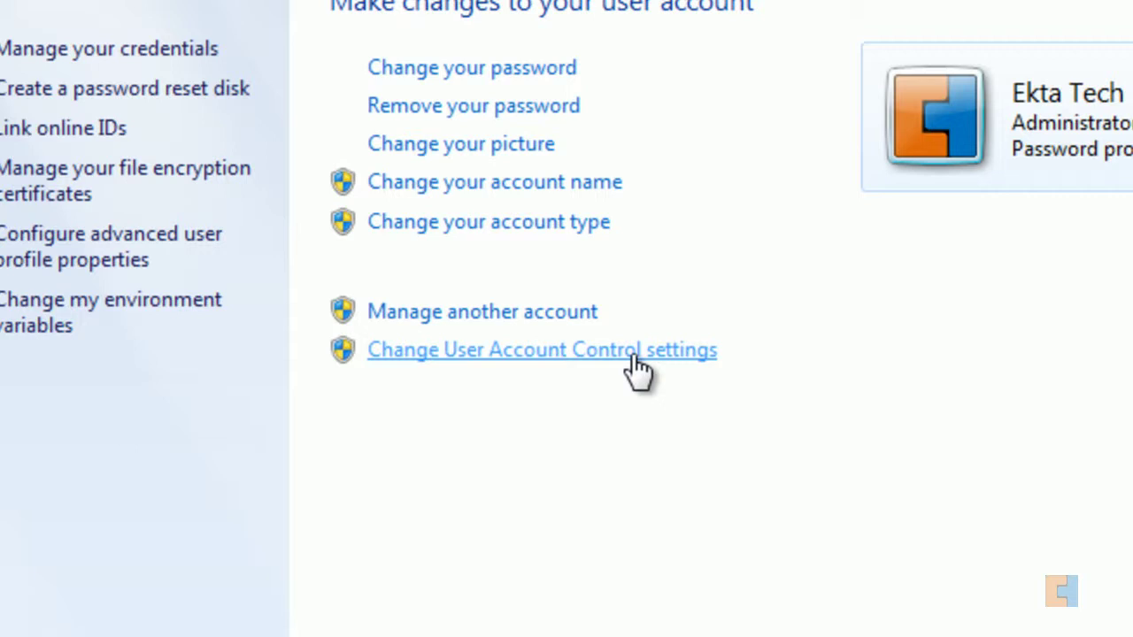
Step: Set the User Account Control slider to Never notify and confirm with OK
click(460, 355)
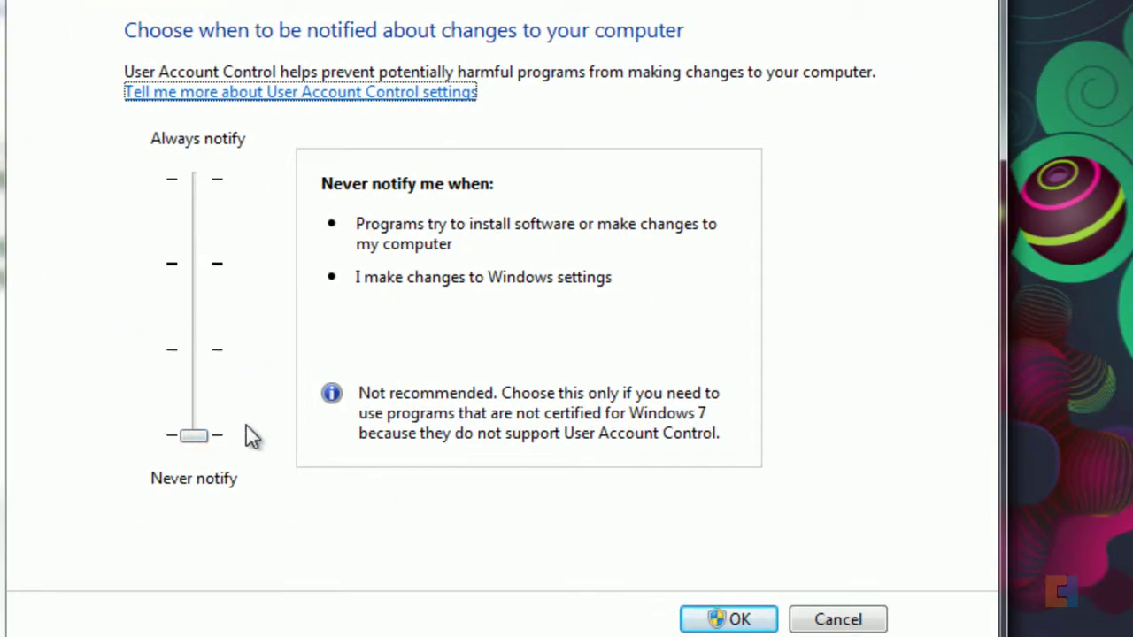
drag(195, 435, 192, 144)
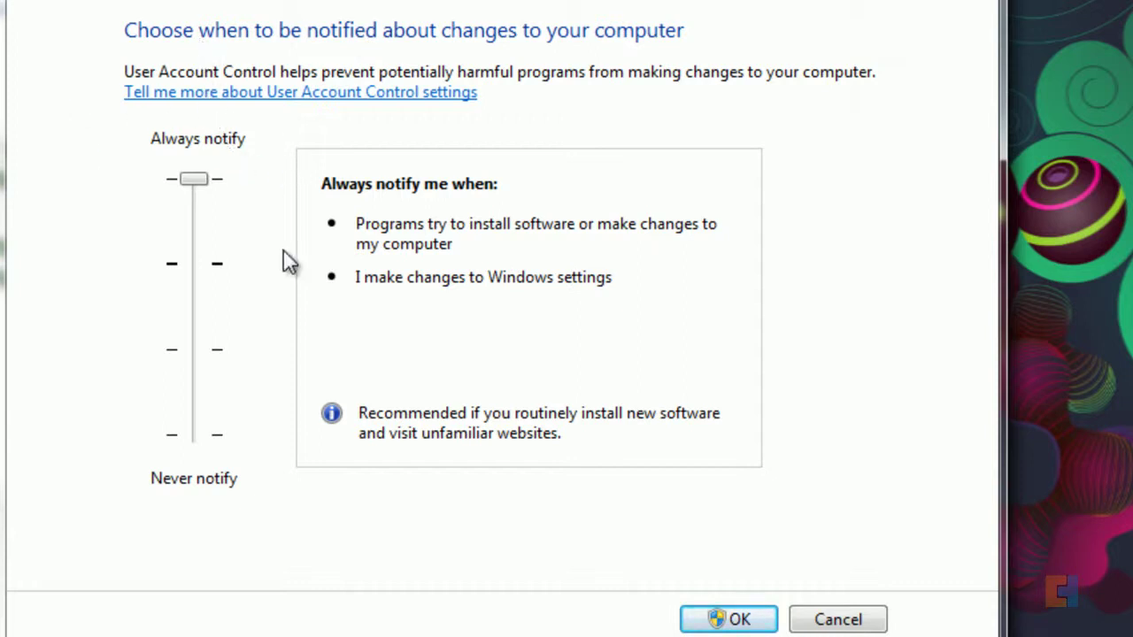
drag(181, 182, 195, 460)
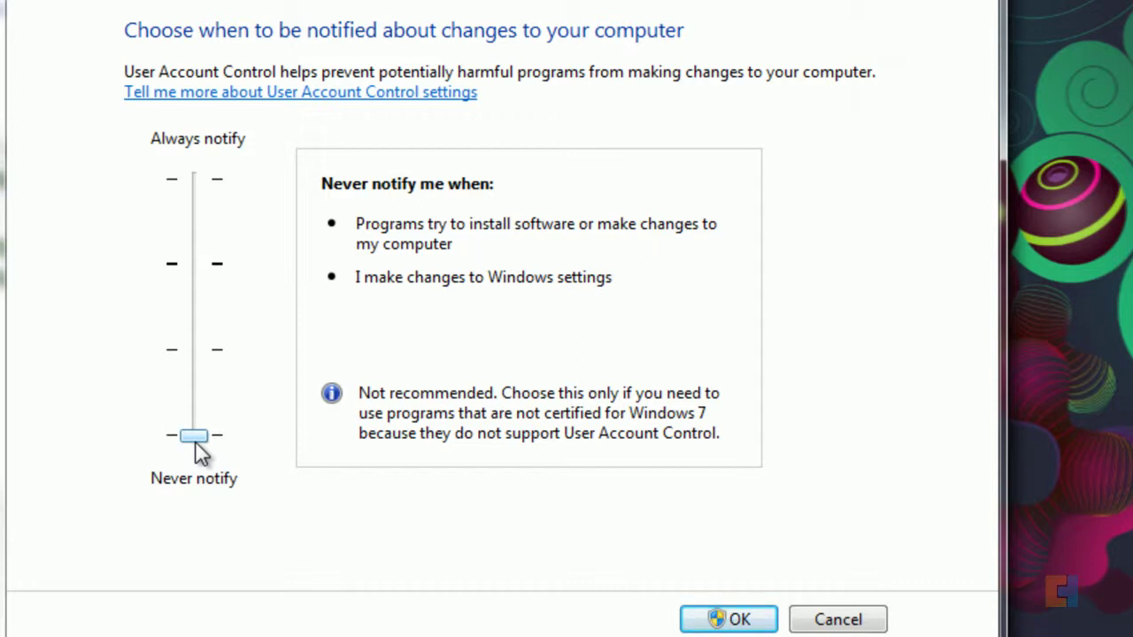
drag(195, 441, 179, 175)
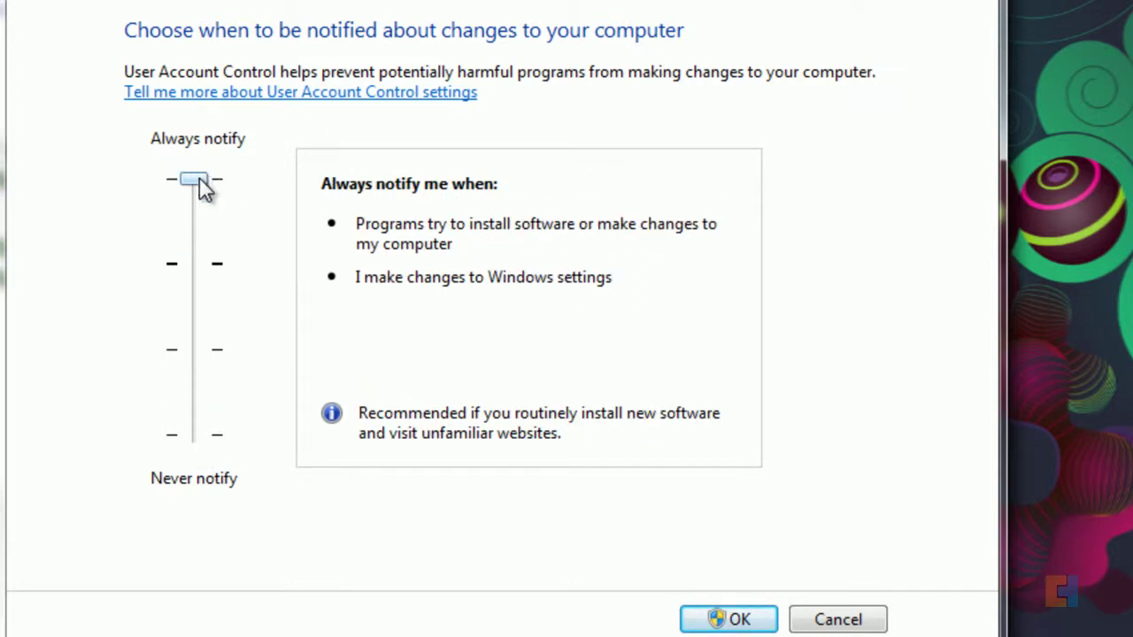
drag(202, 187, 227, 445)
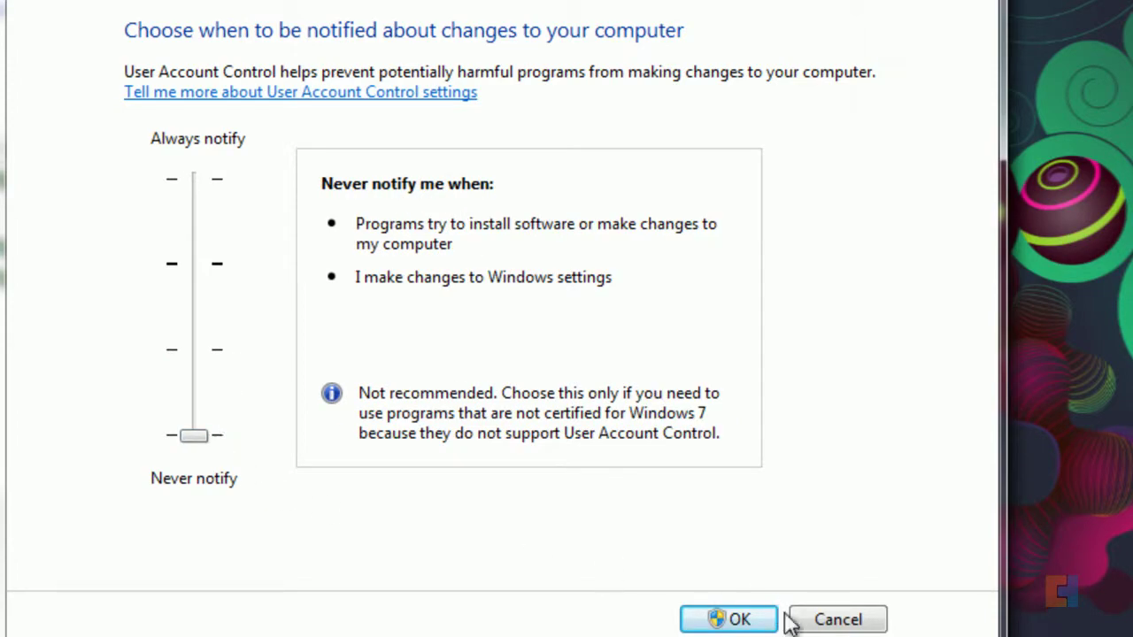
click(716, 619)
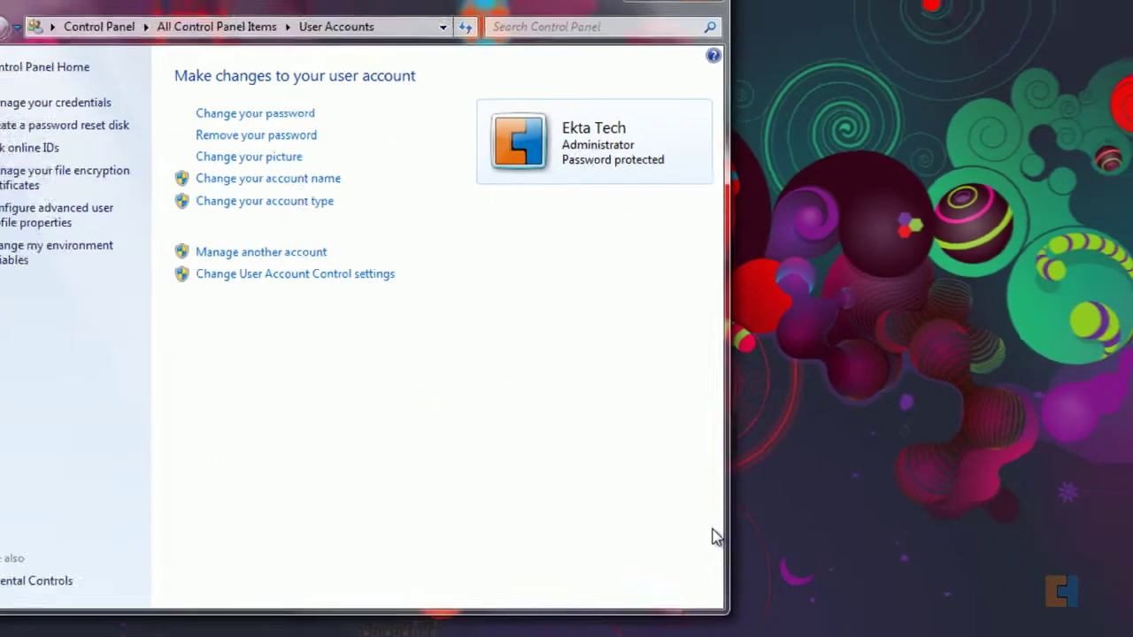
Step: Close the User Accounts Control Panel window with Alt+F4
key(alt+F4)
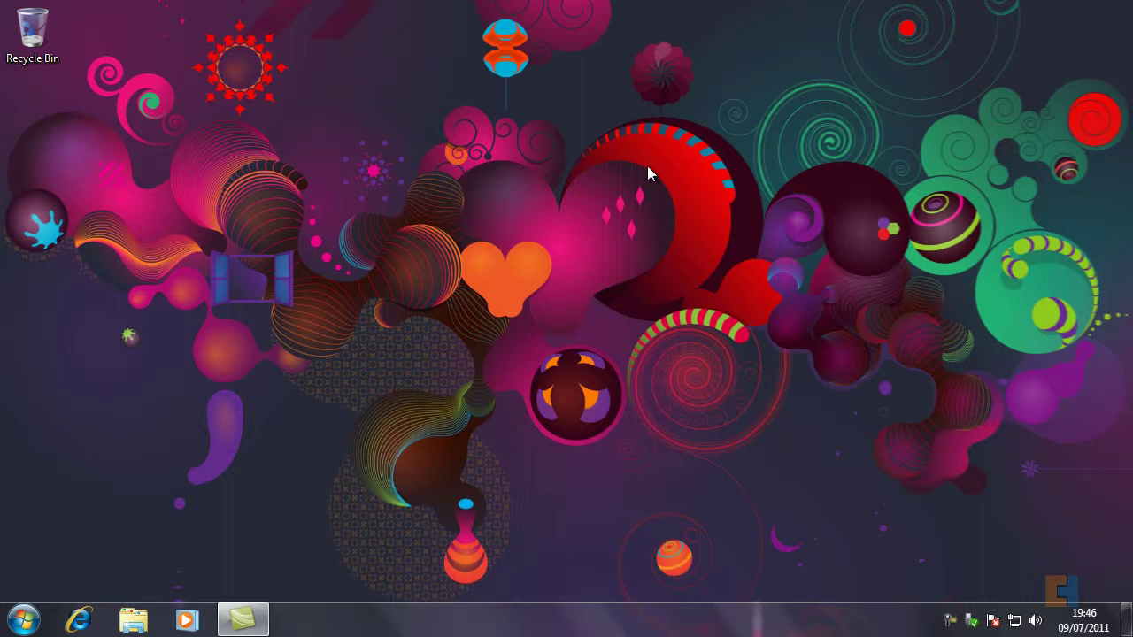